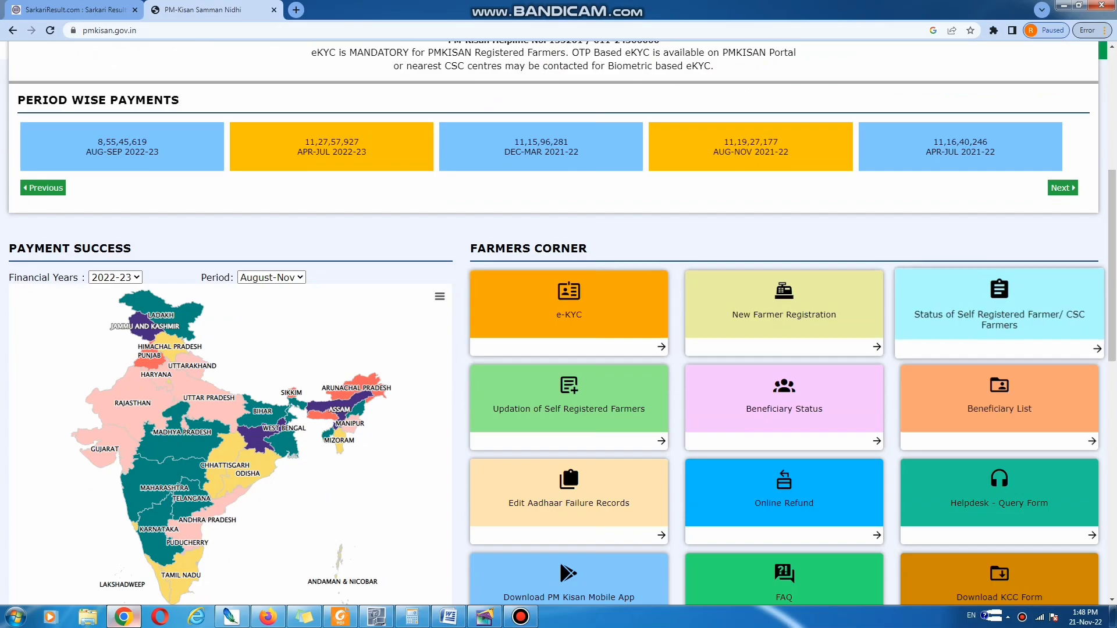
Step: Open the New Farmer Registration form from the Farmers Corner on the home page
click(784, 314)
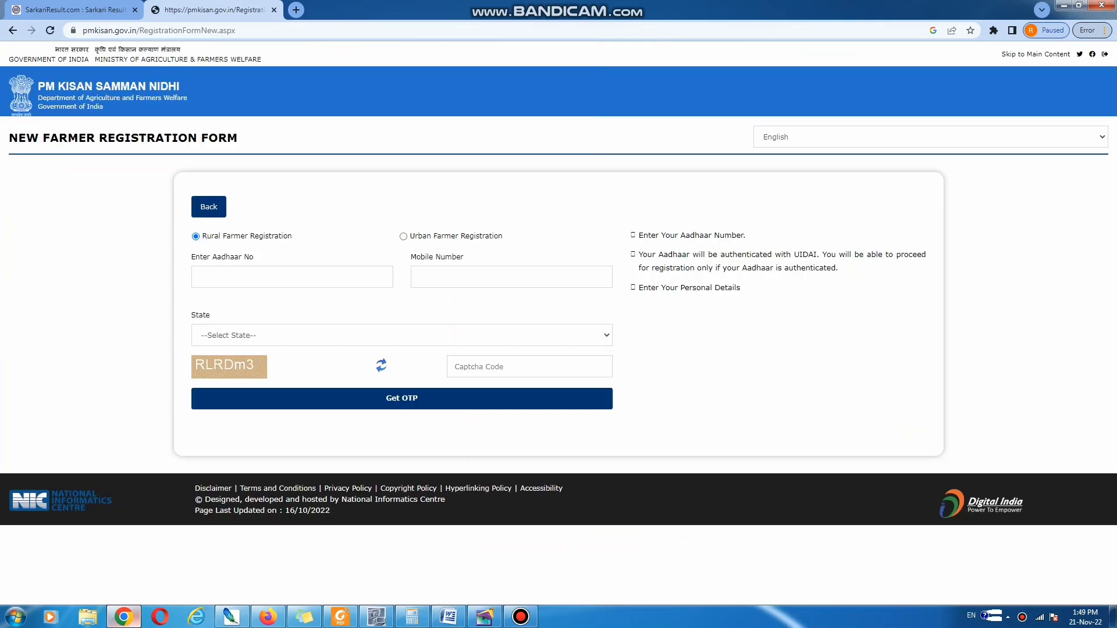
Step: Enter the farmer's Aadhaar number and mobile number in the registration form
drag(218, 235, 293, 236)
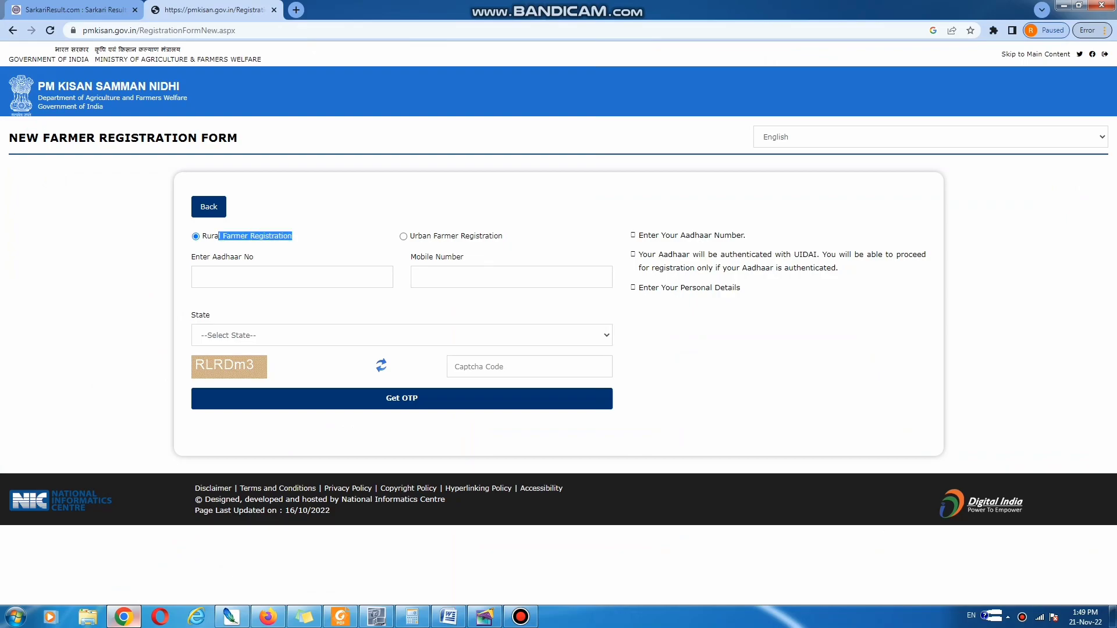
click(292, 277)
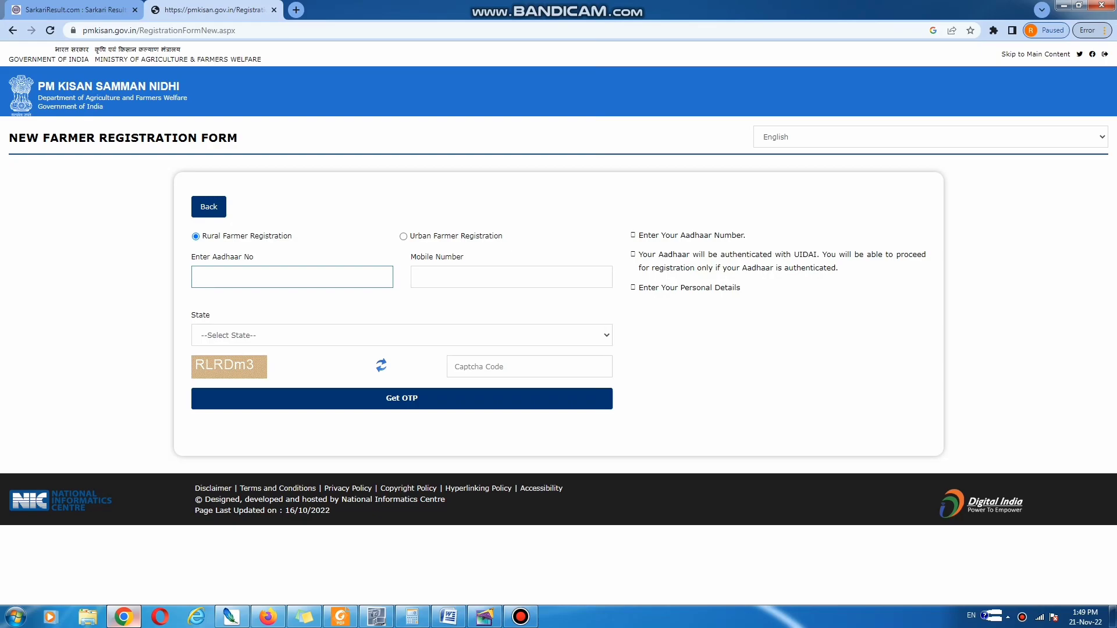
click(511, 277)
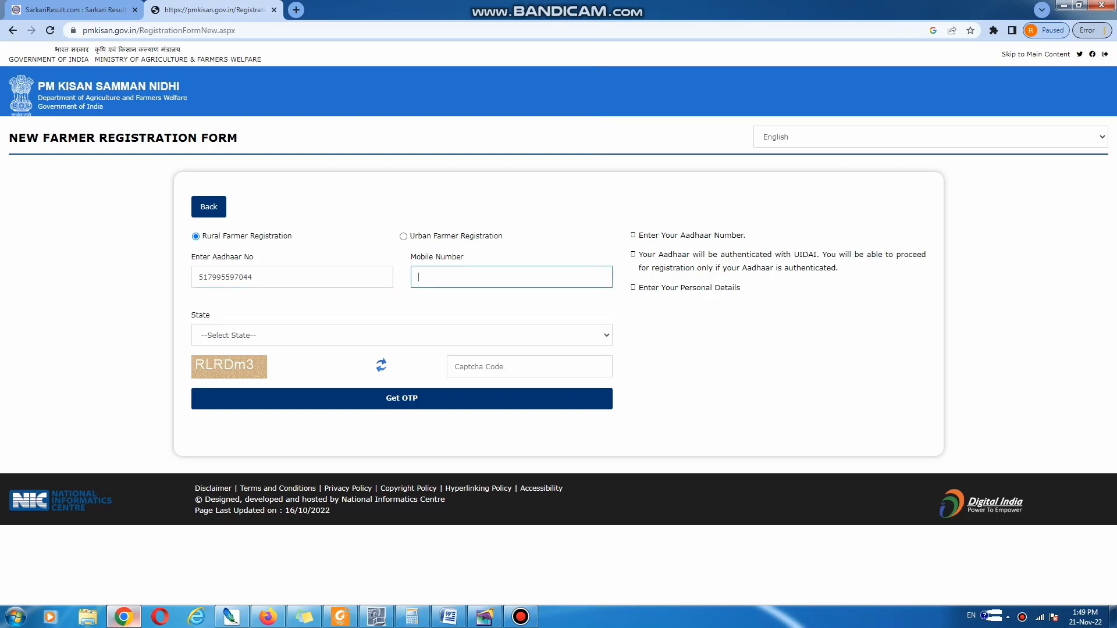
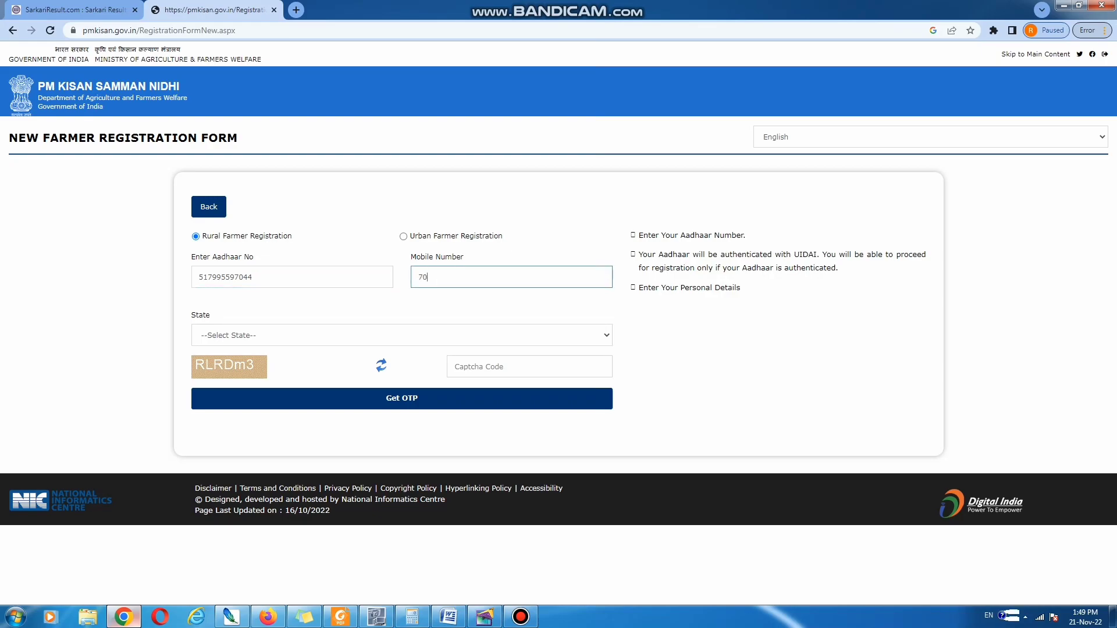
Step: Select UTTAR PRADESH as the state, enter the captcha code and request the OTP
click(401, 335)
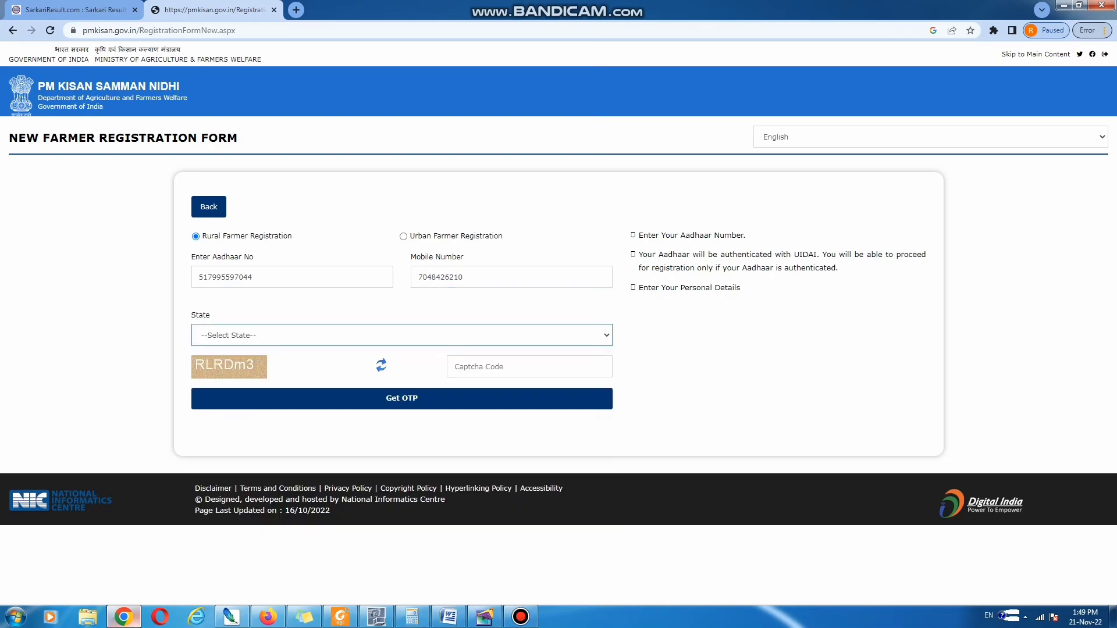
key(alt+Down)
key(u)
key(Return)
click(529, 367)
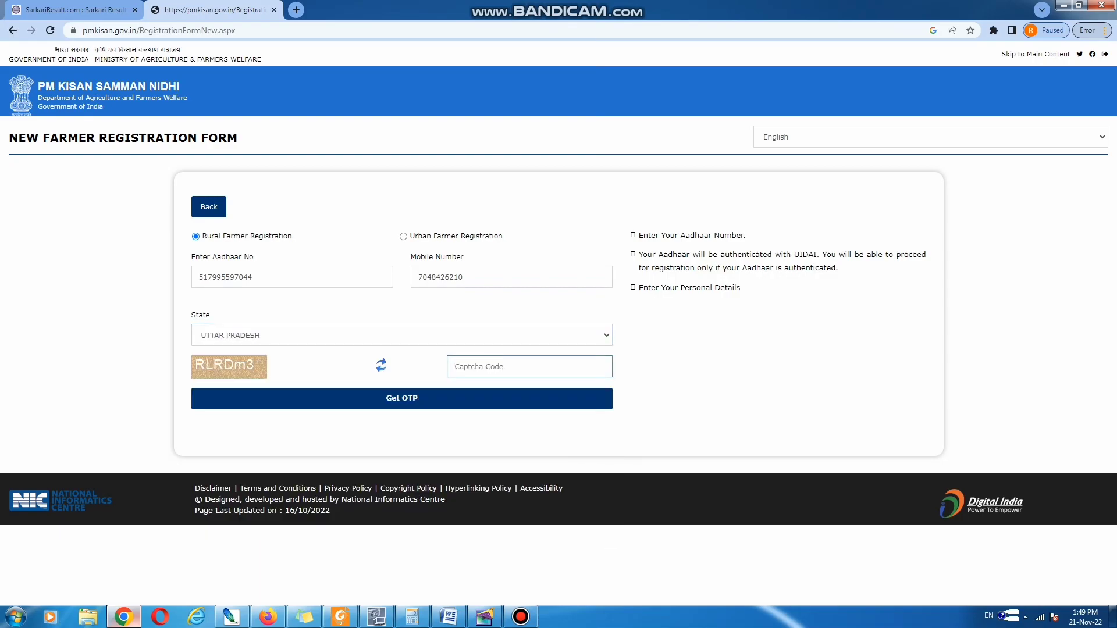
text(RLRDm3)
key(Return)
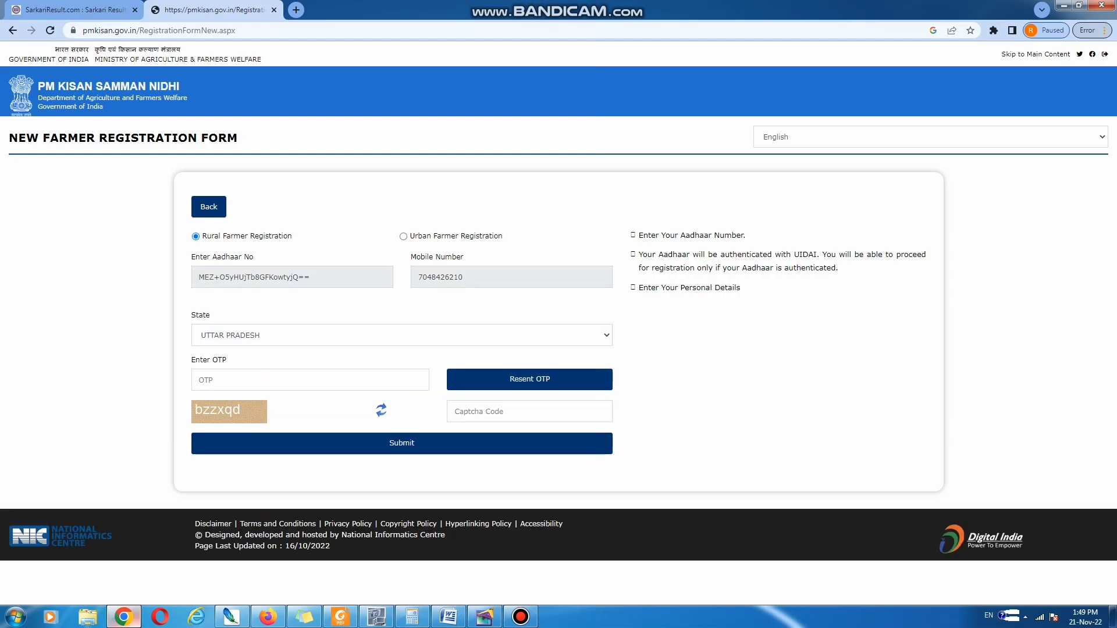
Step: Submit the received OTP together with the new captcha code
click(310, 380)
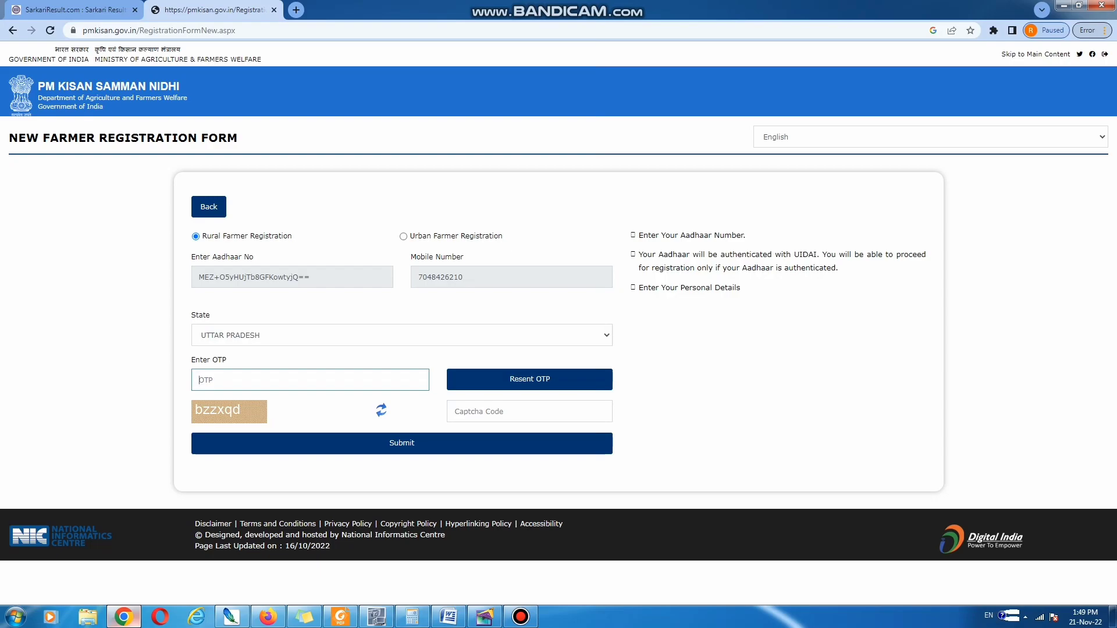
key(Tab)
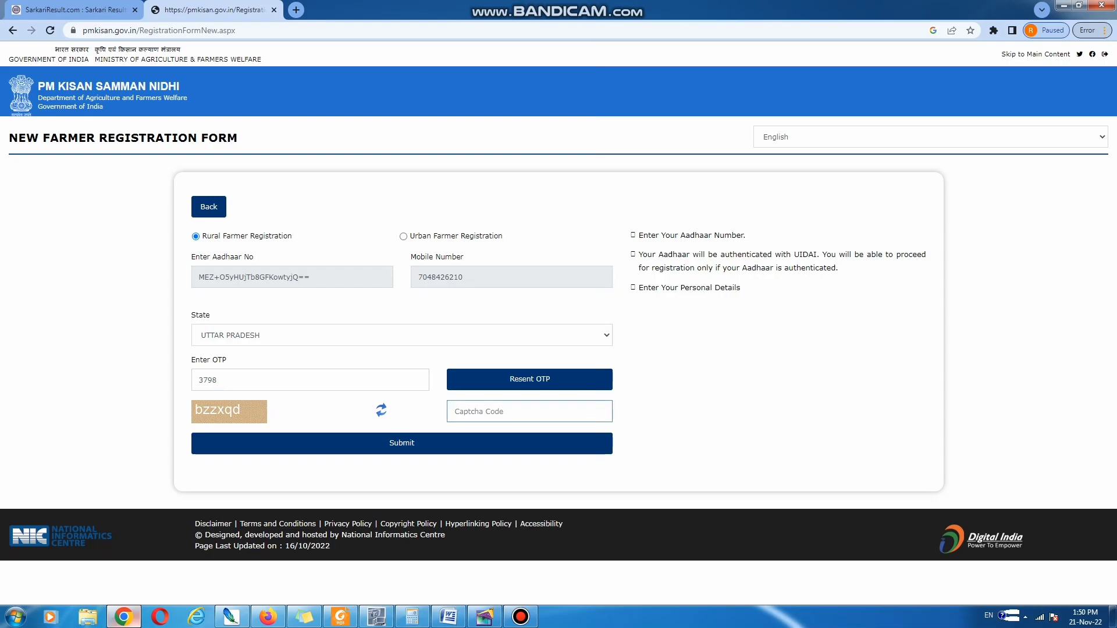
key(Return)
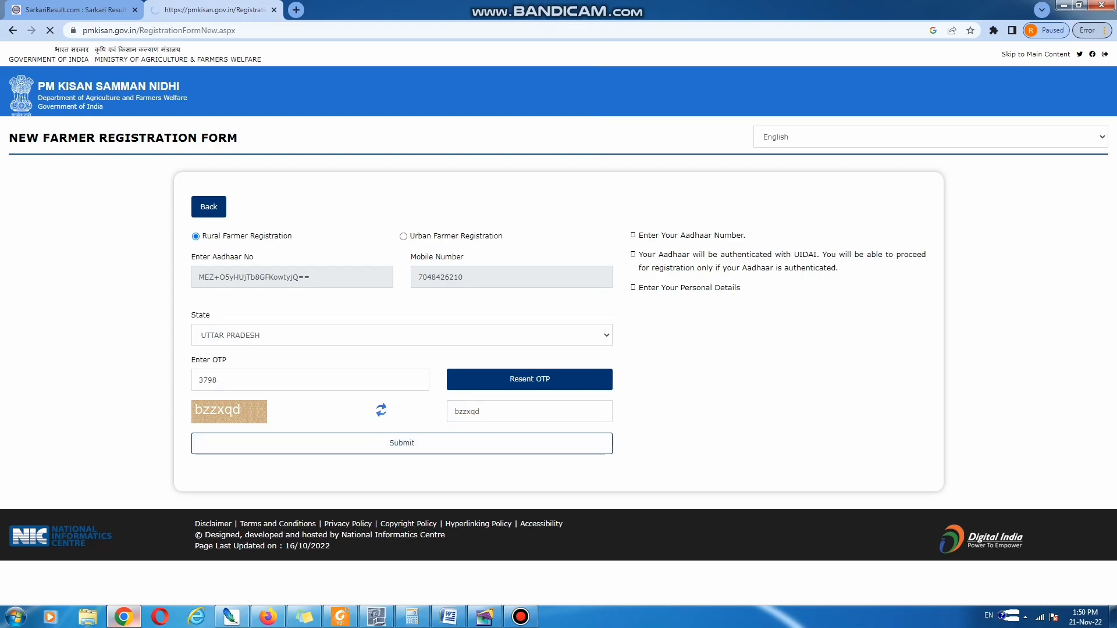
click(308, 452)
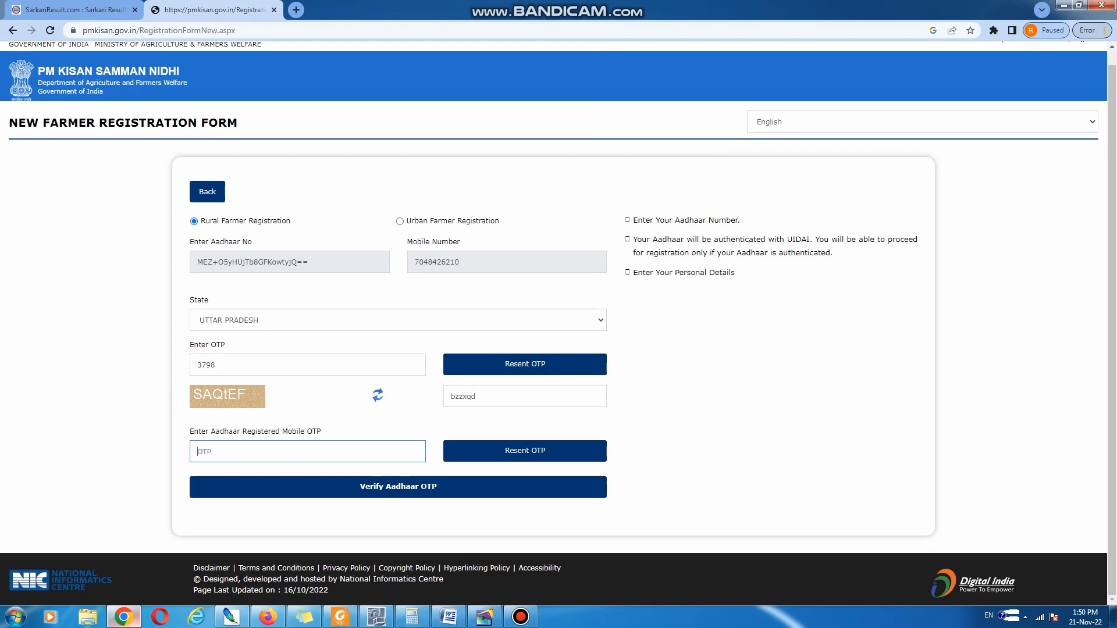
Step: Enter the Aadhaar-registered mobile OTP and verify it
click(398, 487)
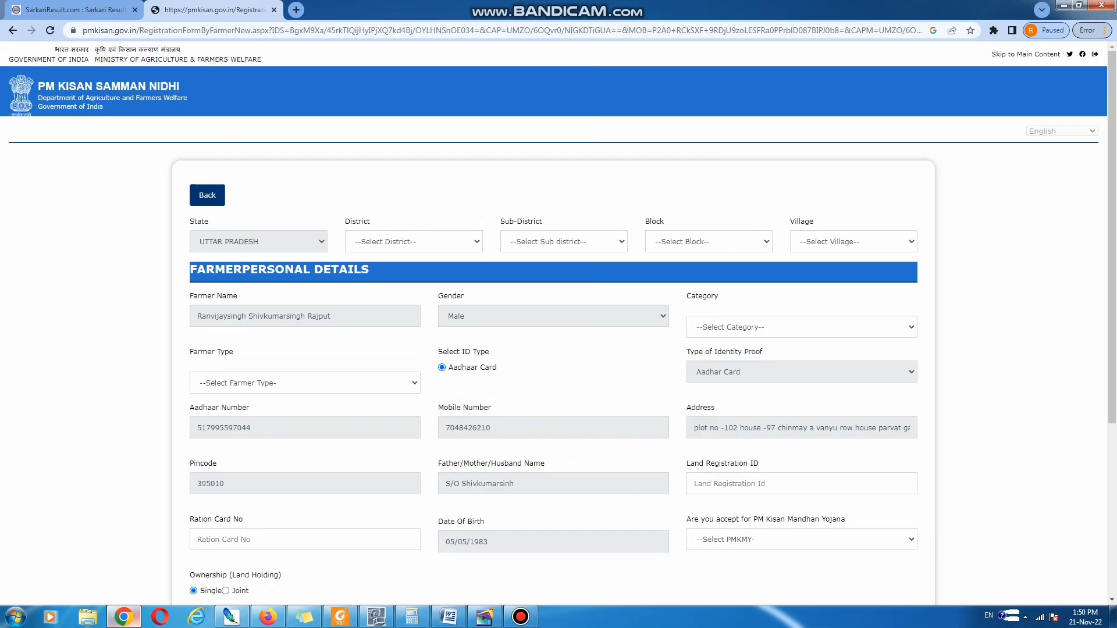
Step: Set District to PRATAPGARH and Sub-District to Patti
click(414, 242)
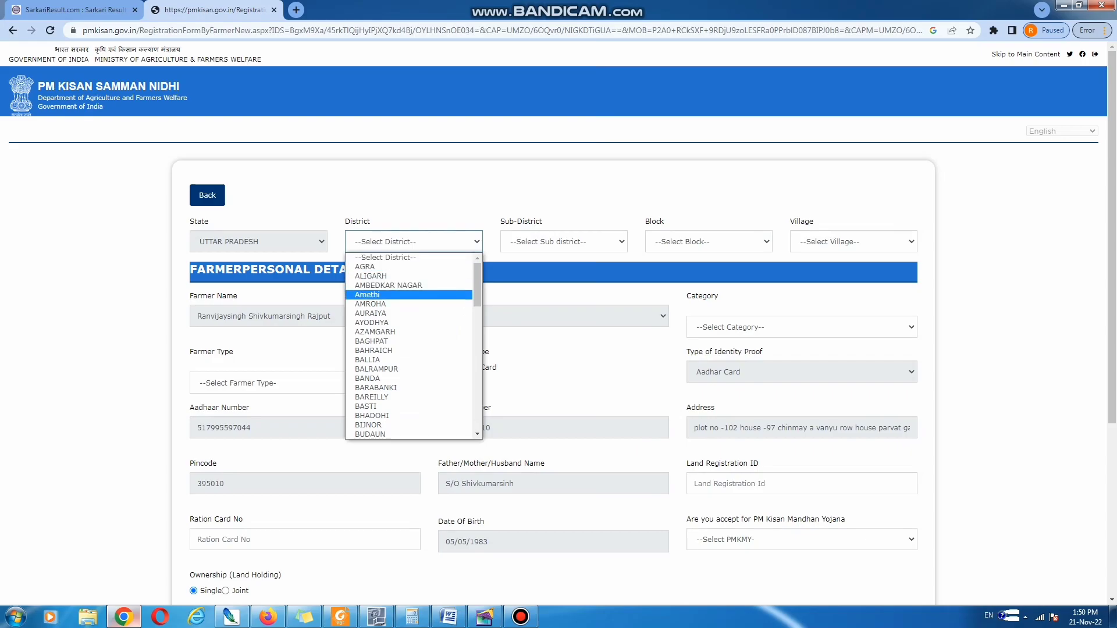
key(Down)
key(Down)
key(Down)
key(Down)
key(Down)
key(Down)
key(Down)
key(Down)
key(Down)
key(Down)
key(Down)
key(Down)
key(Down)
key(Down)
key(Down)
key(Down)
key(Down)
key(Down)
key(Down)
key(Down)
key(Return)
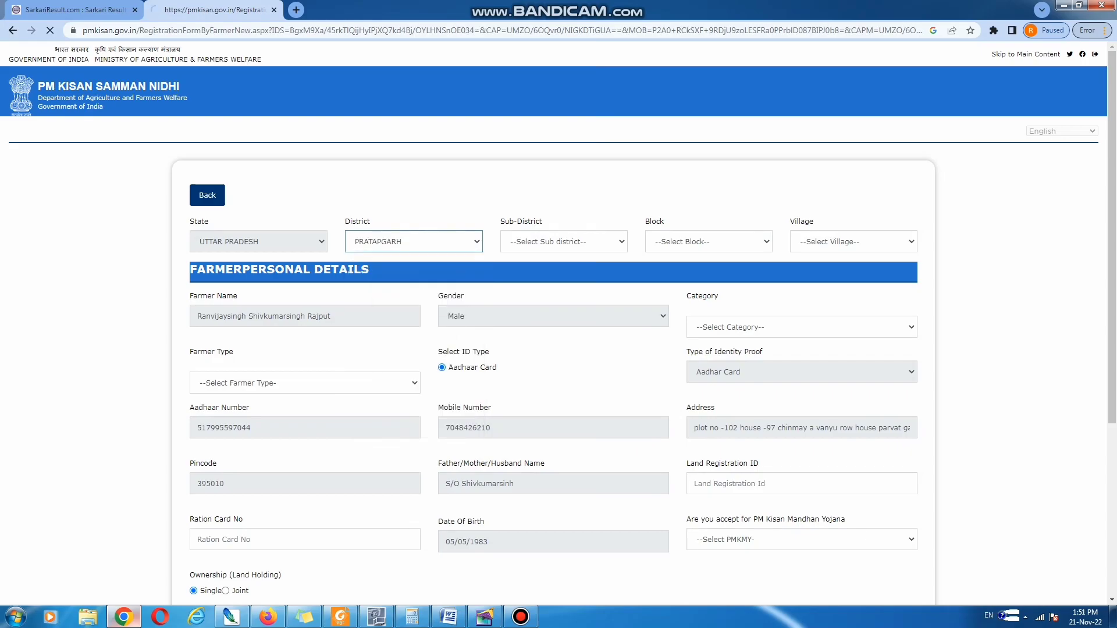
click(563, 242)
key(Return)
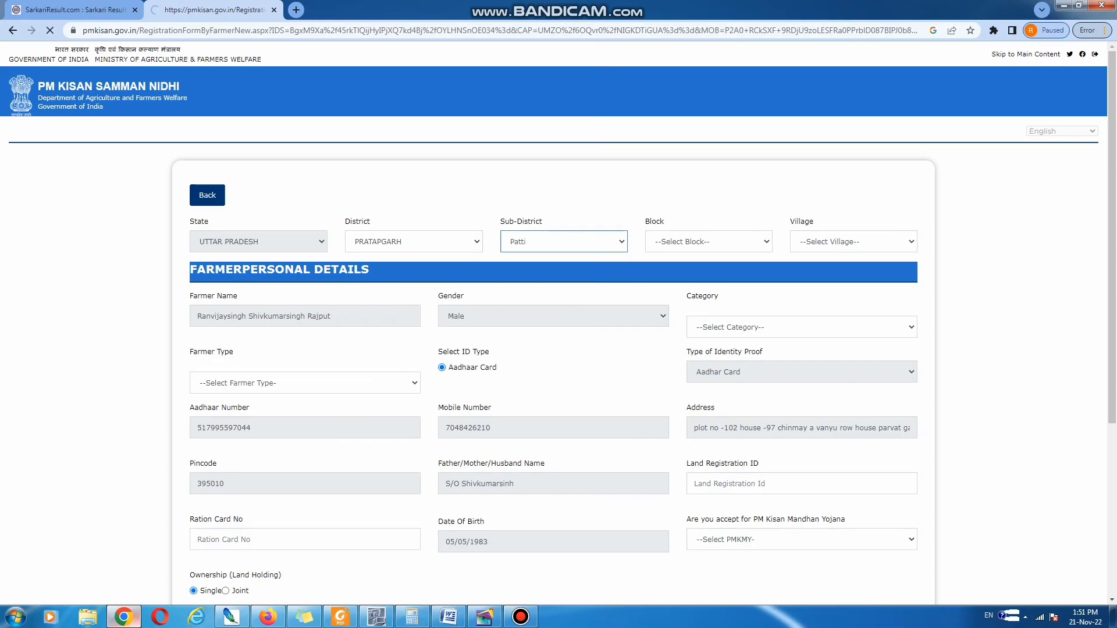
Step: Set Block to MAGRAURA and Village to Saray Jamuari - (159154)
click(708, 242)
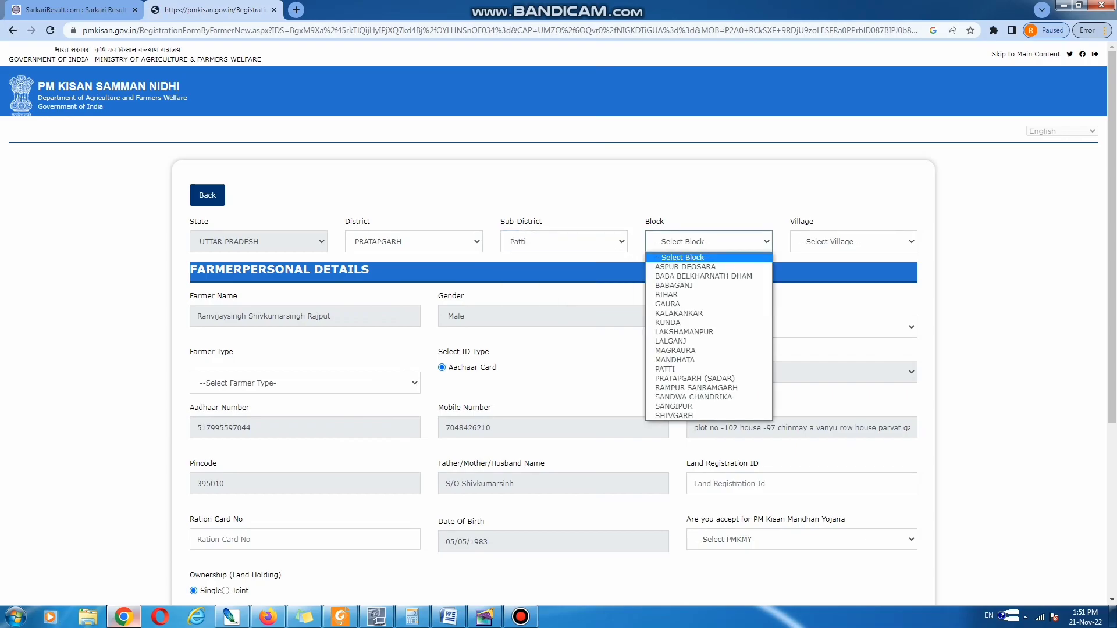
text(man)
key(Up)
key(Return)
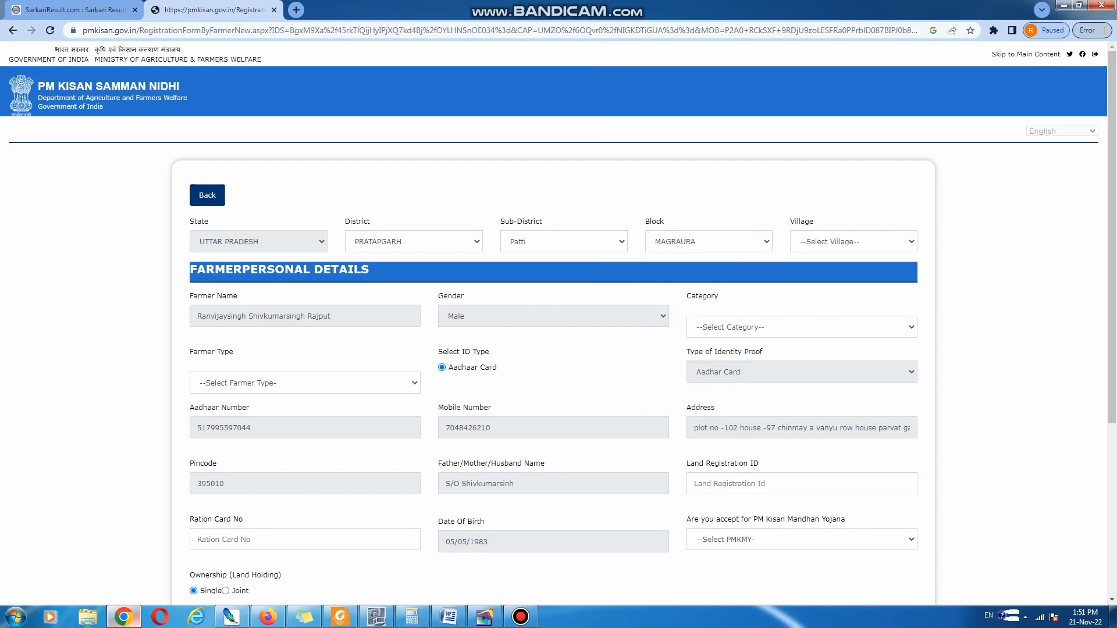
key(Tab)
key(alt+Down)
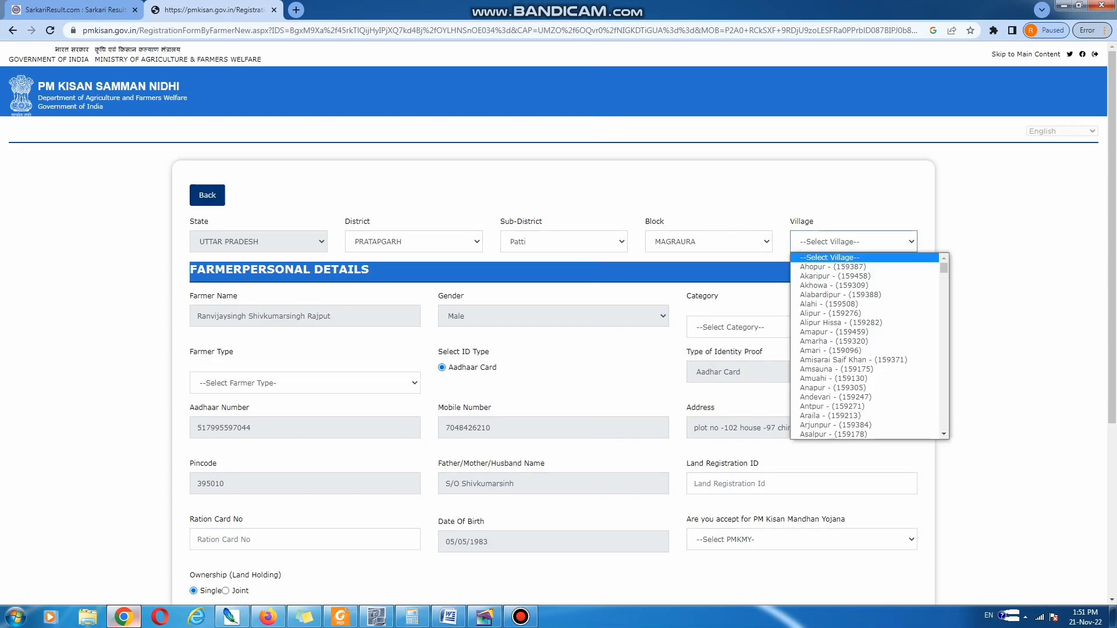
text(saray)
key(Return)
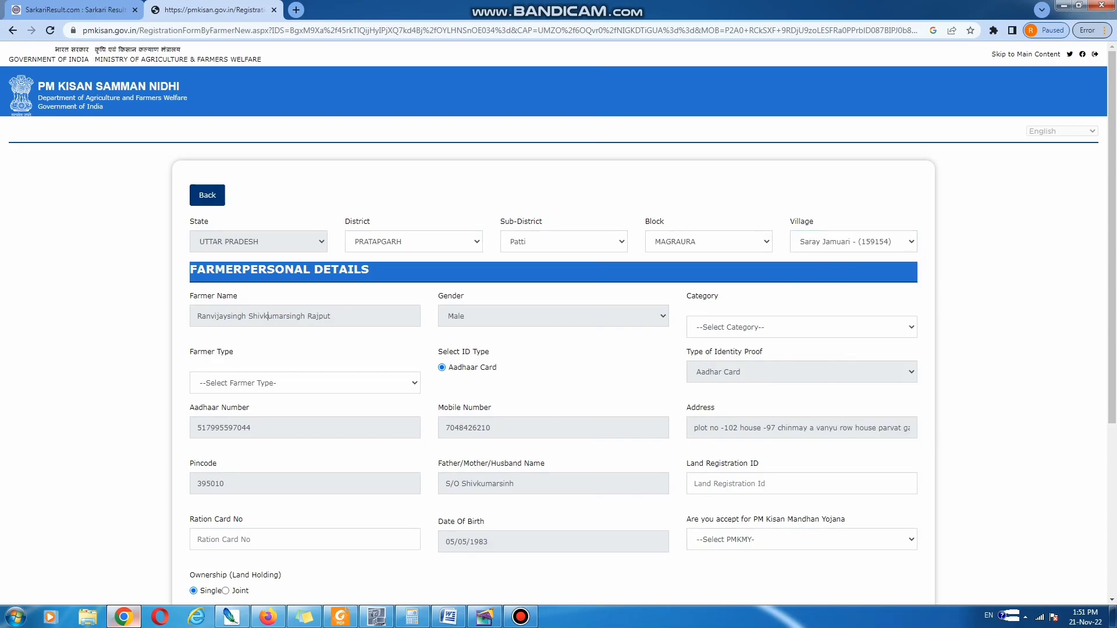
key(Tab)
key(alt+Down)
key(Down)
key(Down)
key(Down)
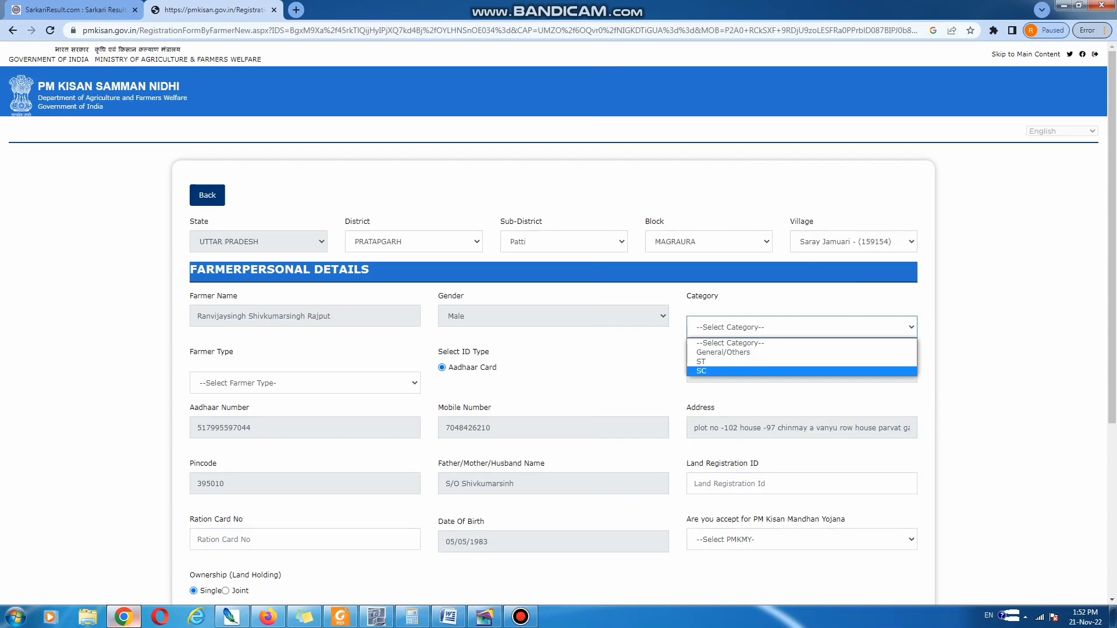
Step: Set Category to General/Others and Farmer Type to Small (1-2Ha)
key(Up)
key(Up)
key(Return)
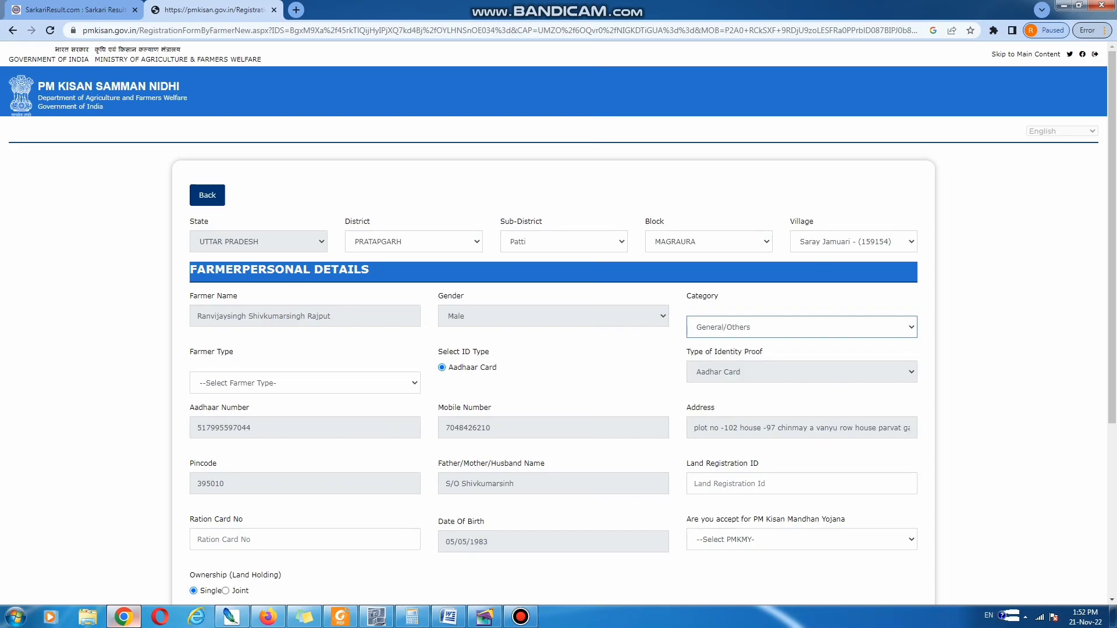
key(Tab)
key(alt+Down)
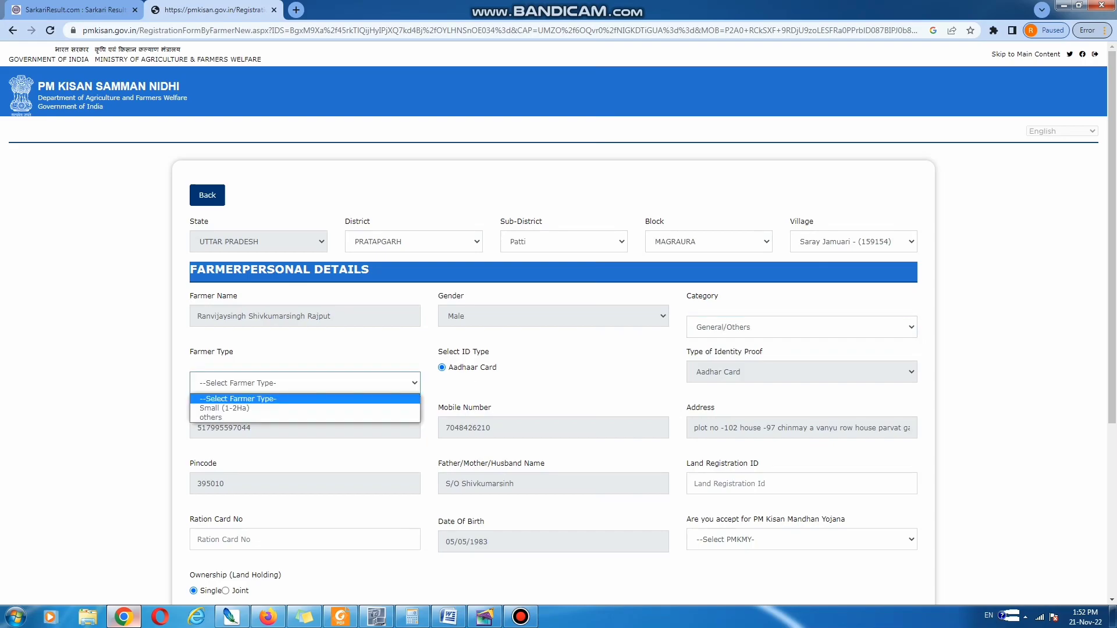
key(Down)
key(Down)
key(Up)
key(Return)
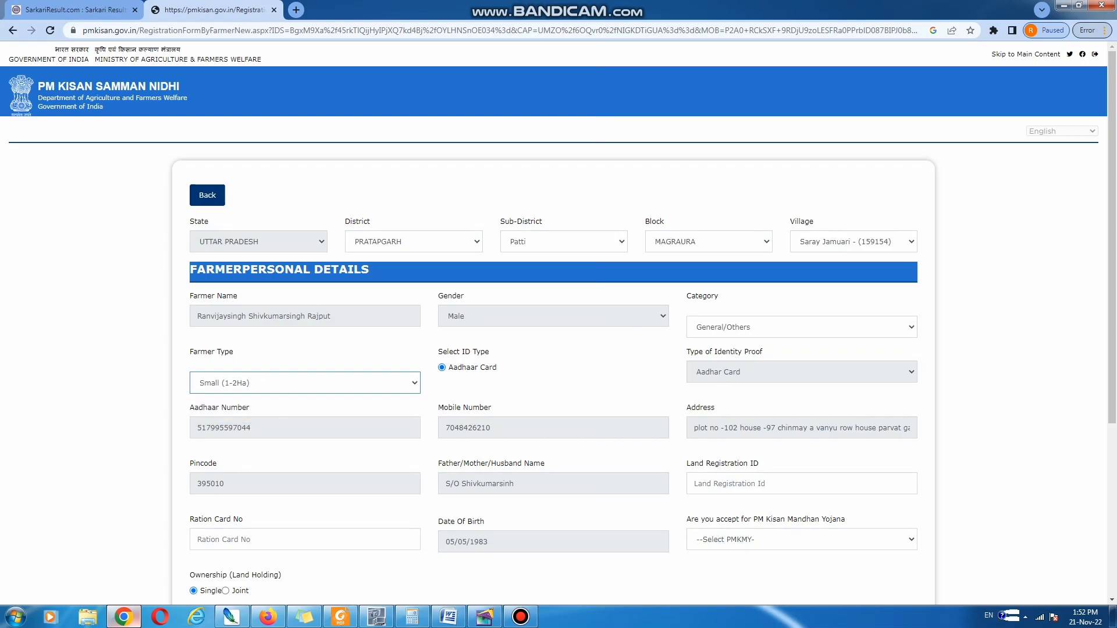
key(Tab)
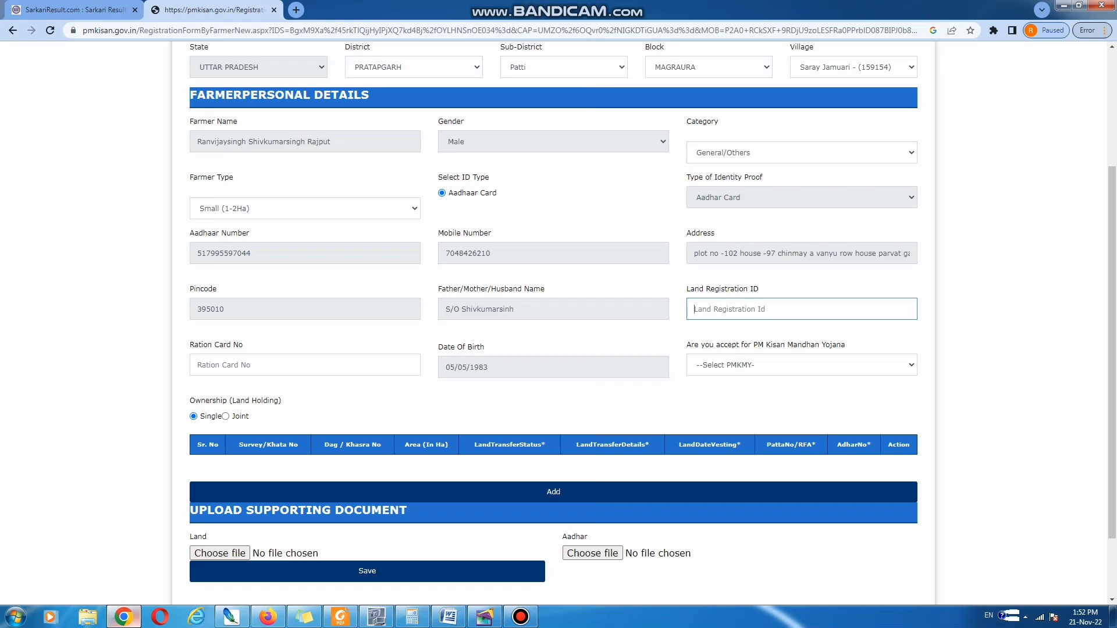
Step: Enter Survey/Khata No 2787 and Dag/Khasra No 00481
scroll(559, 323, down, 2)
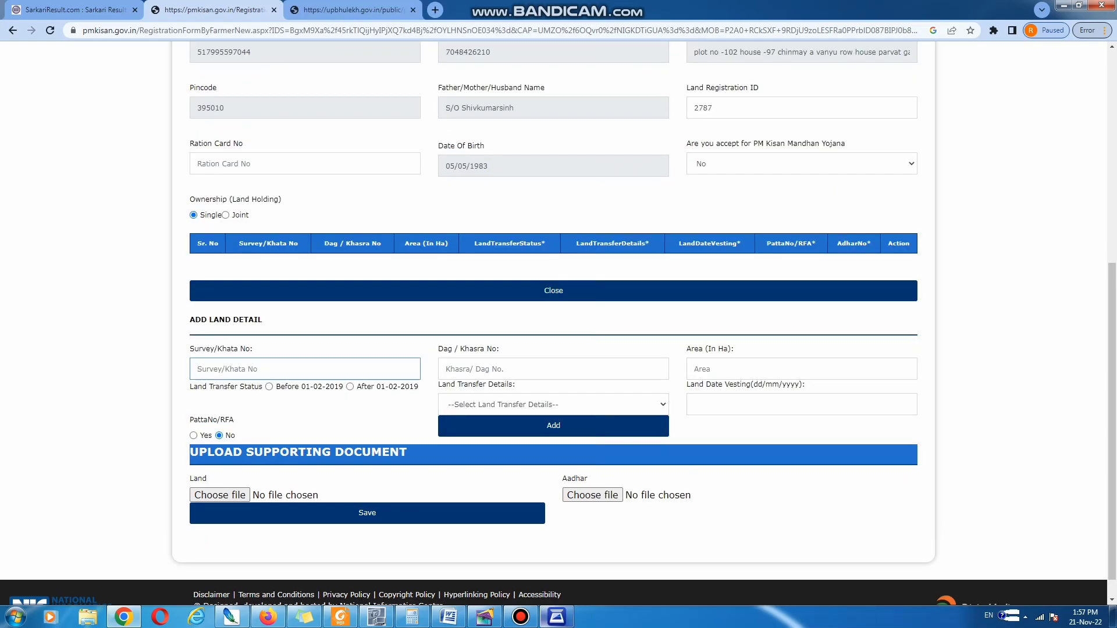
text(2787)
click(554, 369)
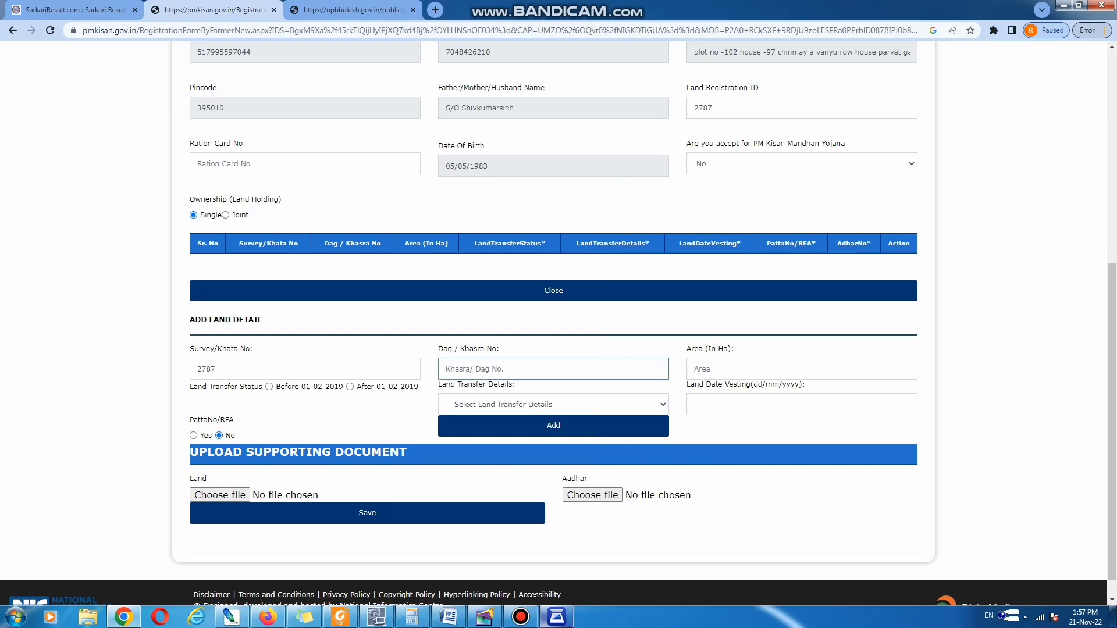
text(00481)
Step: Enter land area 0.8600 hectares and mark it transferred Before 01-02-2019
click(802, 369)
text(0)
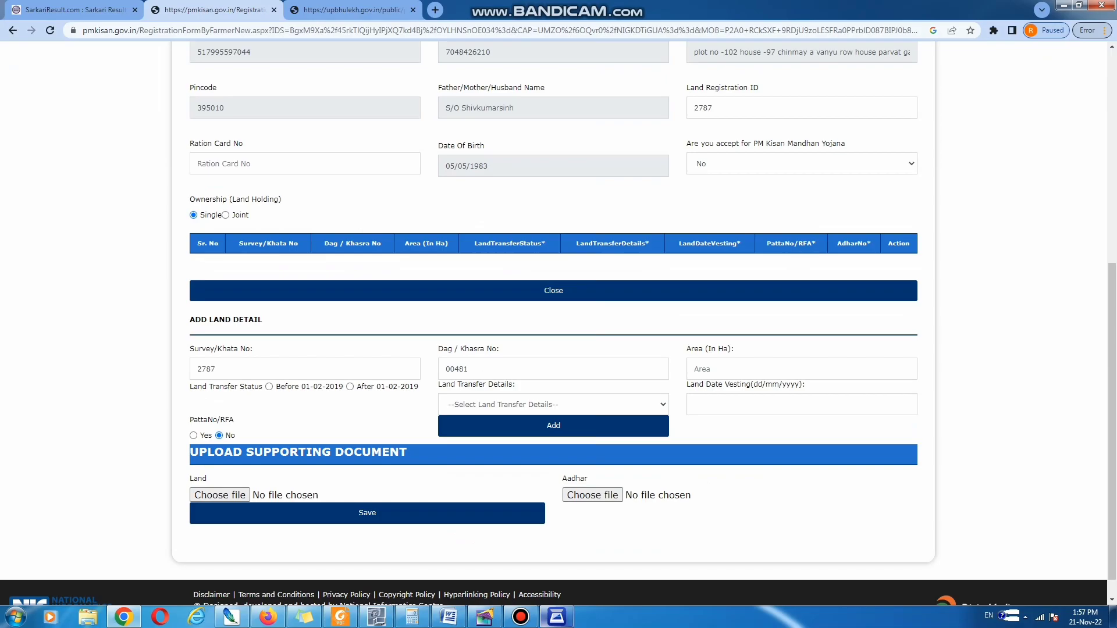
click(802, 369)
text(0.860)
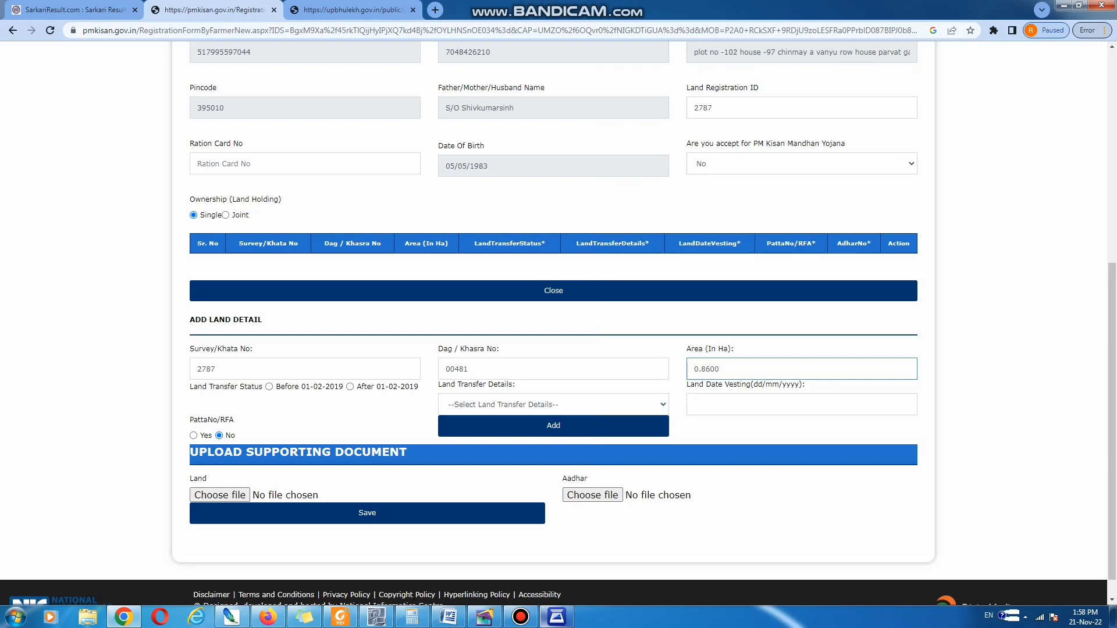
key(ctrl+a)
click(417, 386)
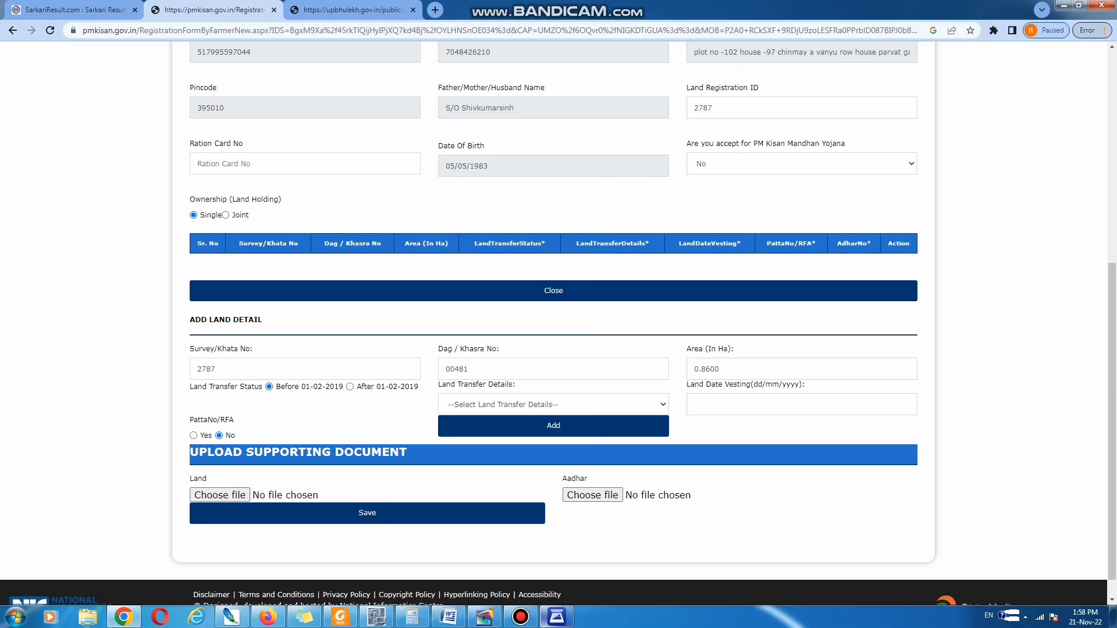
Step: Set the land transfer reason to Purchase of Land
click(553, 405)
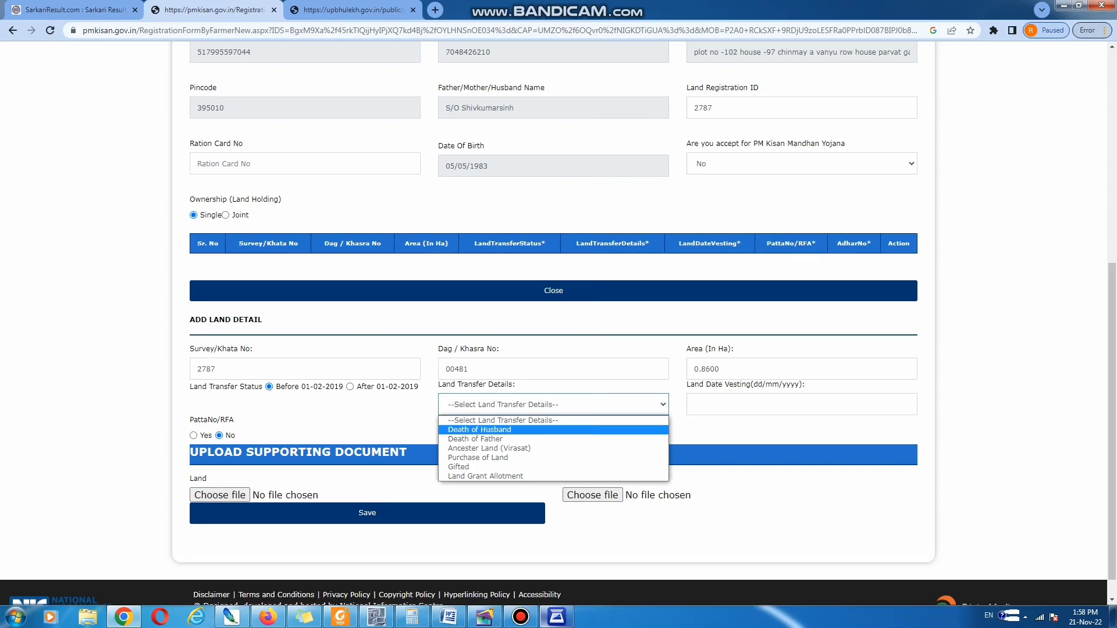
click(476, 438)
key(alt+Down)
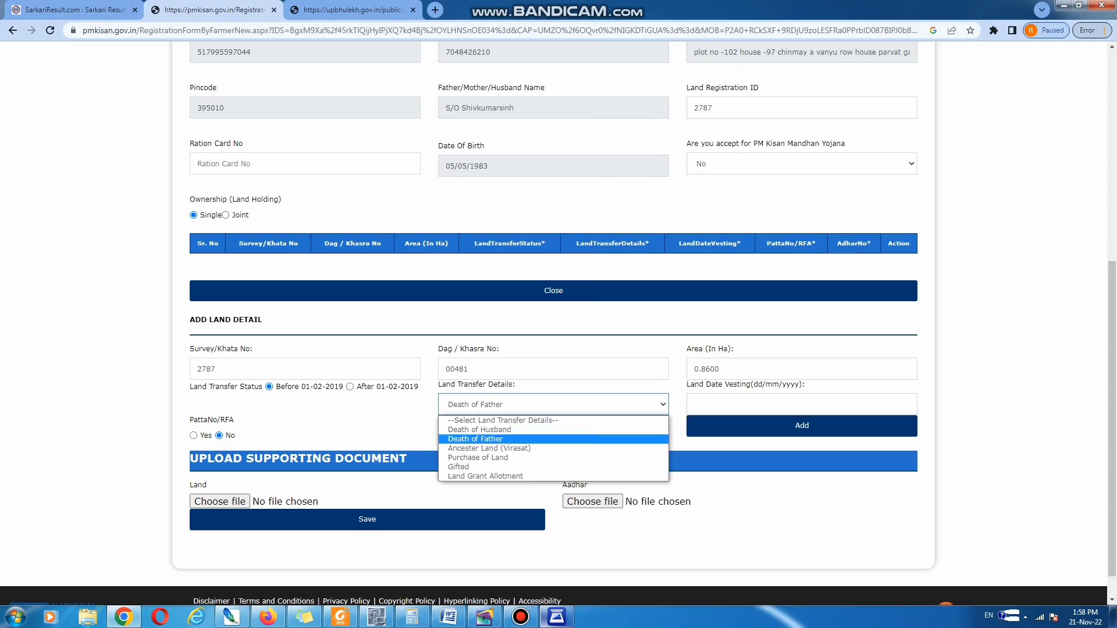
key(Down)
key(Down)
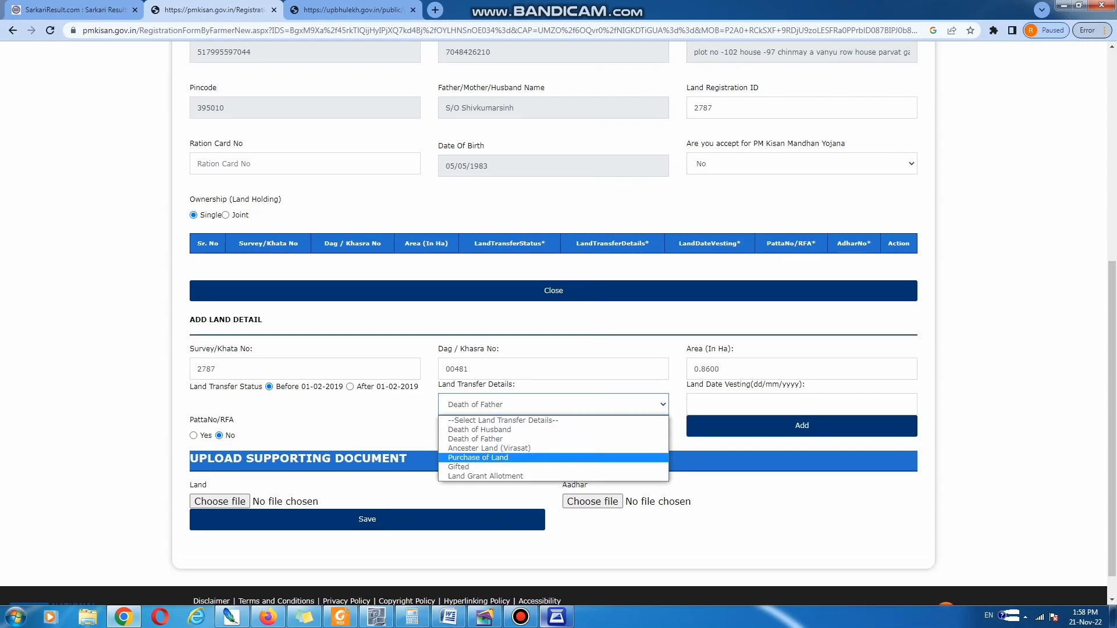
key(Return)
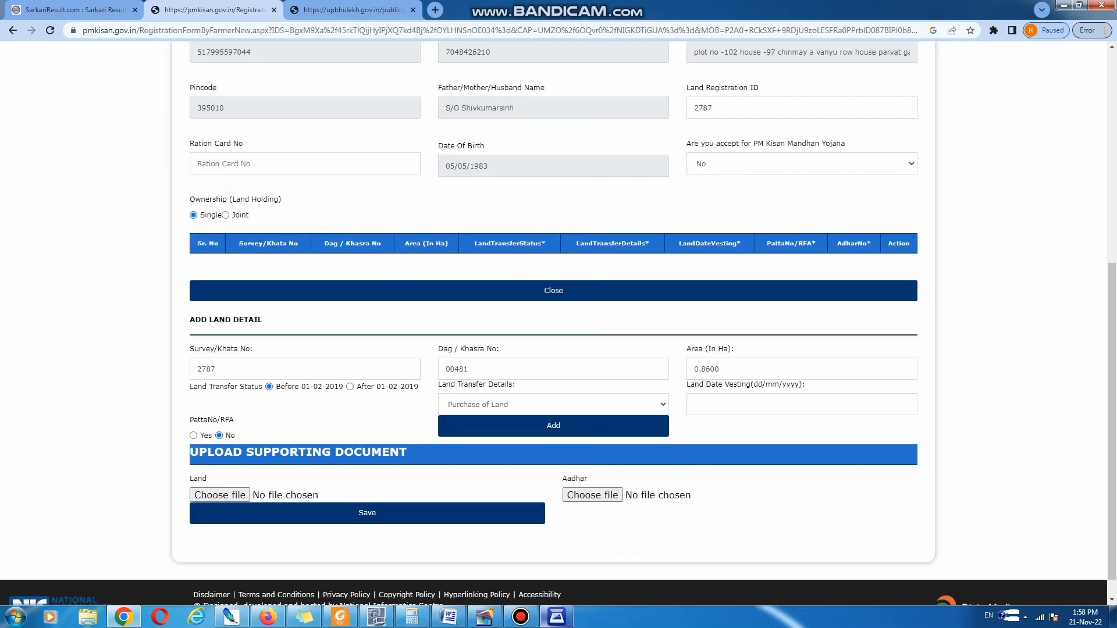
Step: Set the land vesting date to 01/07/2021 and add the parcel to the holdings table
key(Tab)
key(alt+Down)
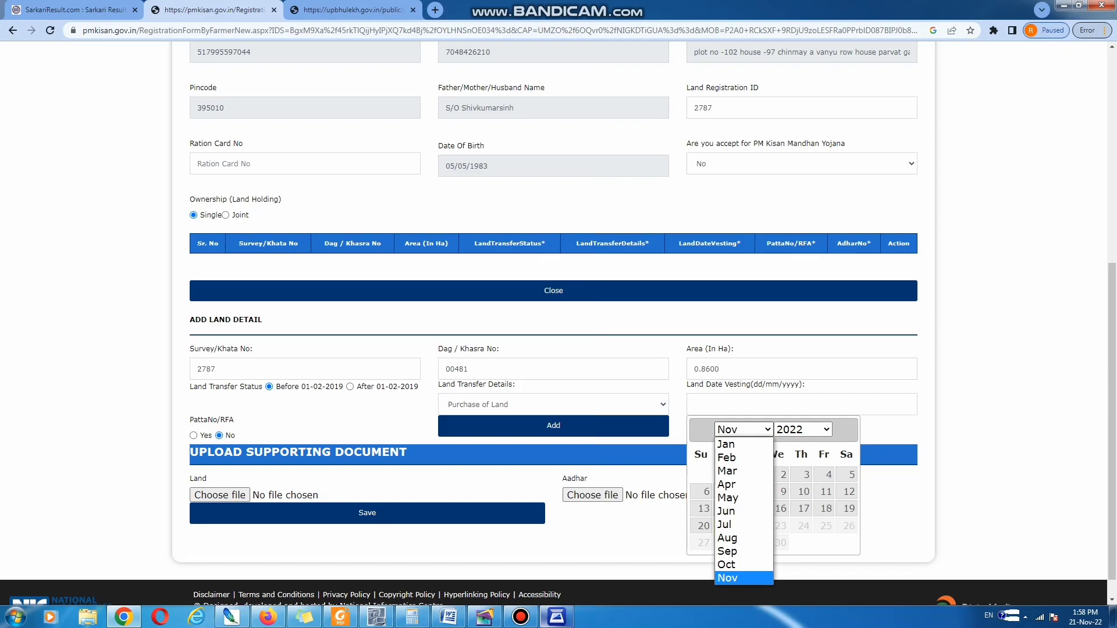
key(Home)
key(Down)
key(Down)
key(Down)
key(Down)
key(Down)
key(Down)
key(Return)
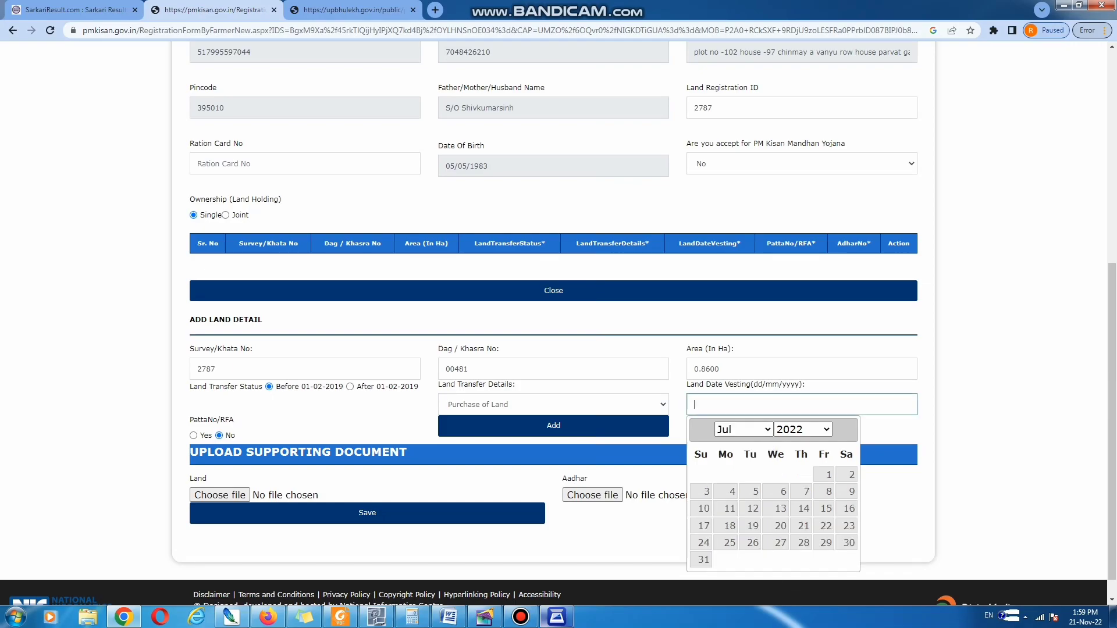
key(Tab)
key(alt+Down)
key(Up)
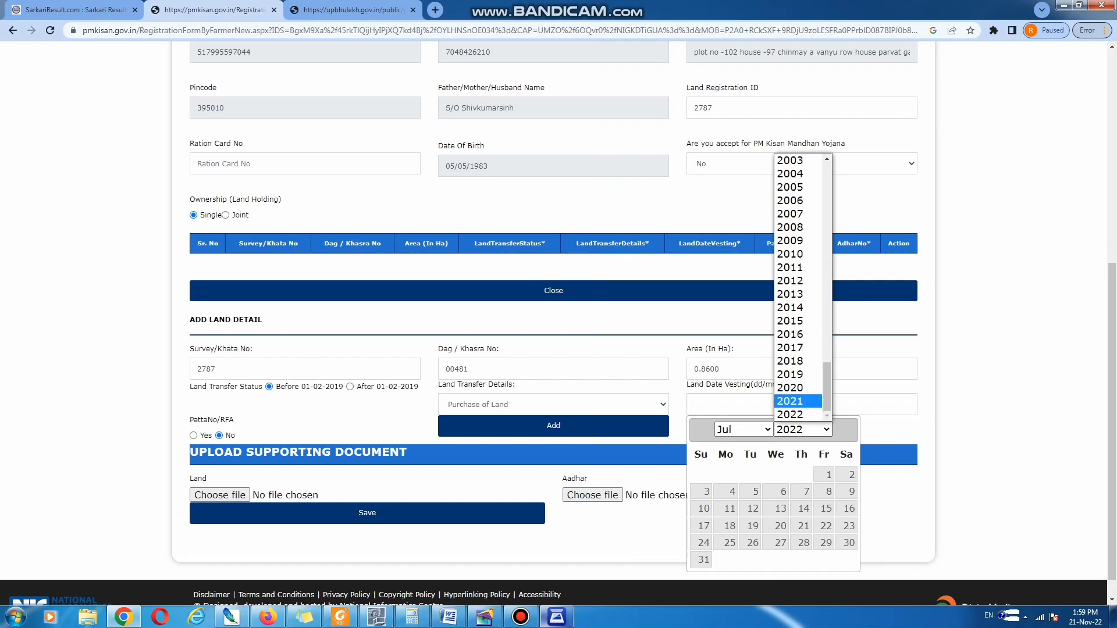
key(Return)
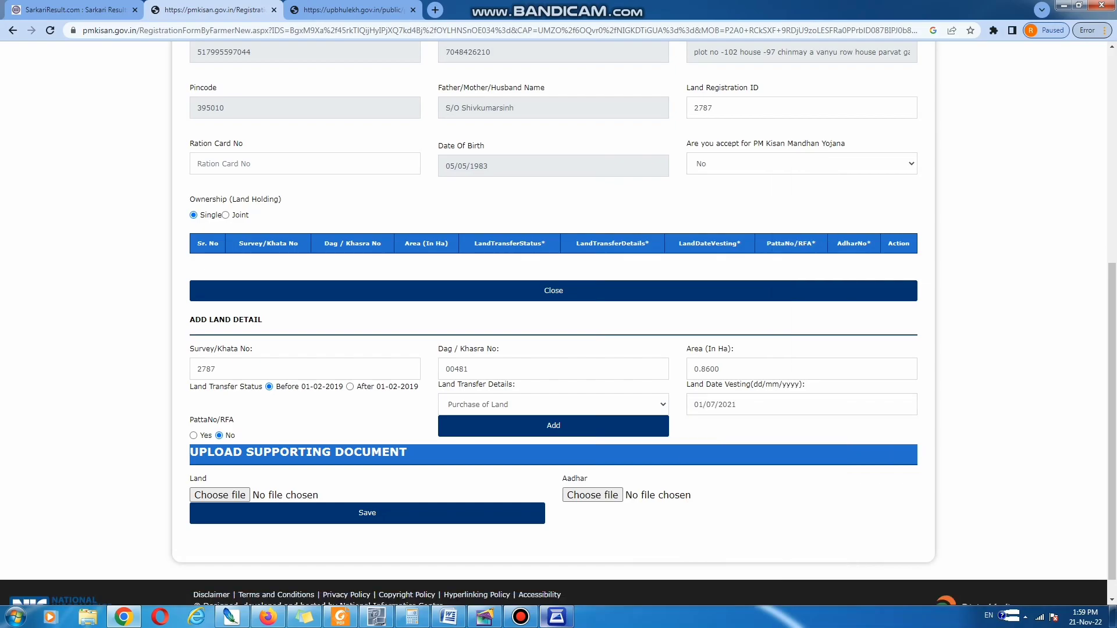
key(Tab)
key(Return)
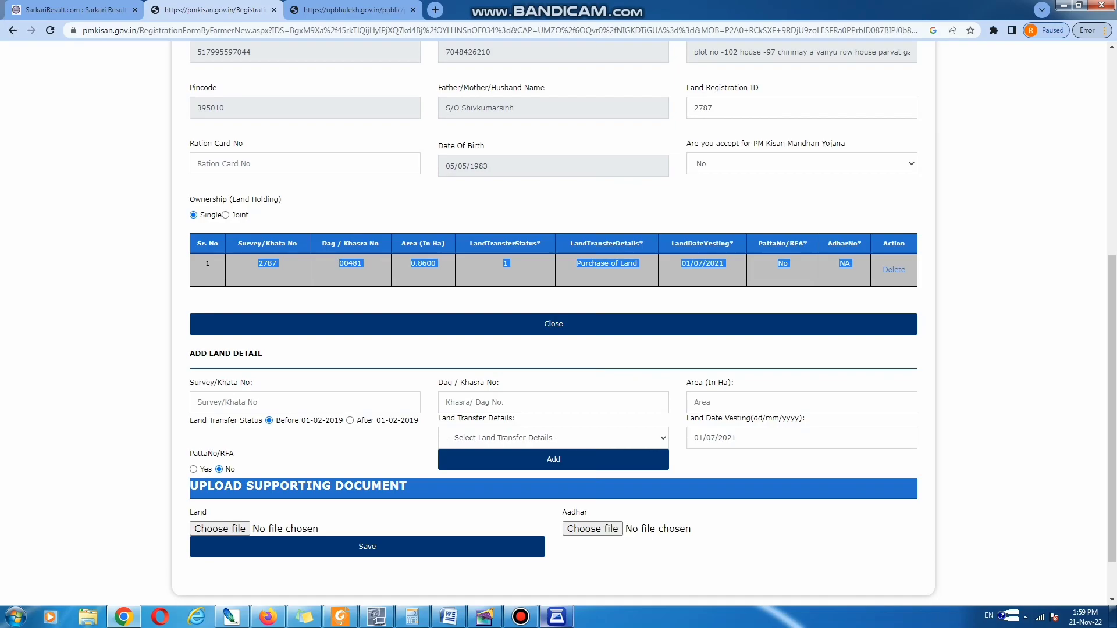
Step: Attach bhu.pdf as the land document
scroll(558, 326, down, 2)
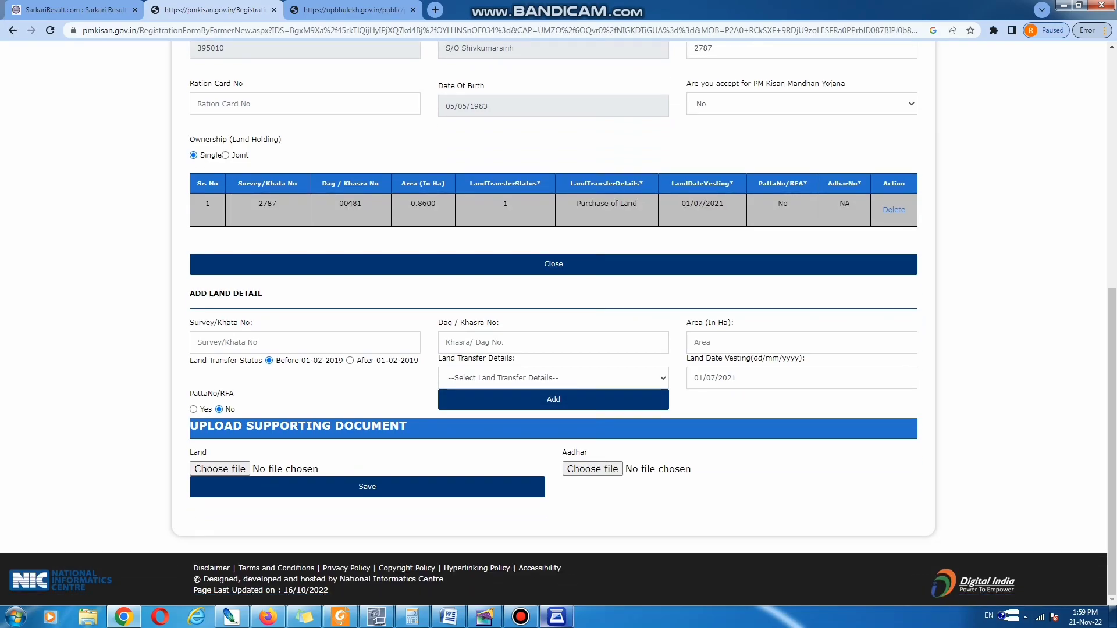
click(220, 469)
click(185, 137)
key(Return)
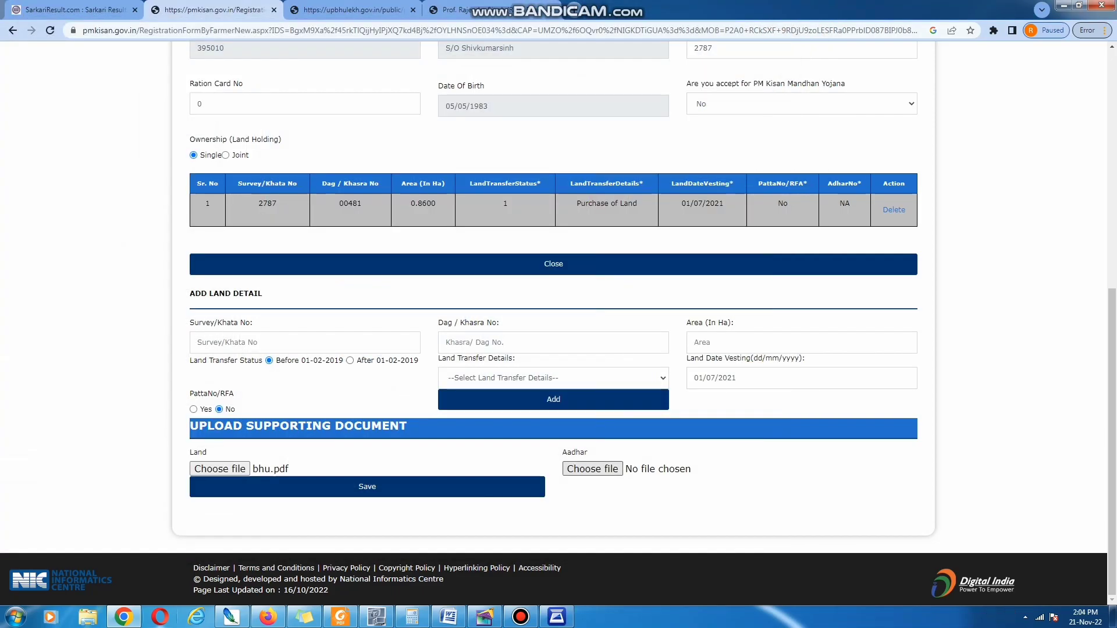
Step: Attach ppad.pdf as the Aadhaar document
click(592, 469)
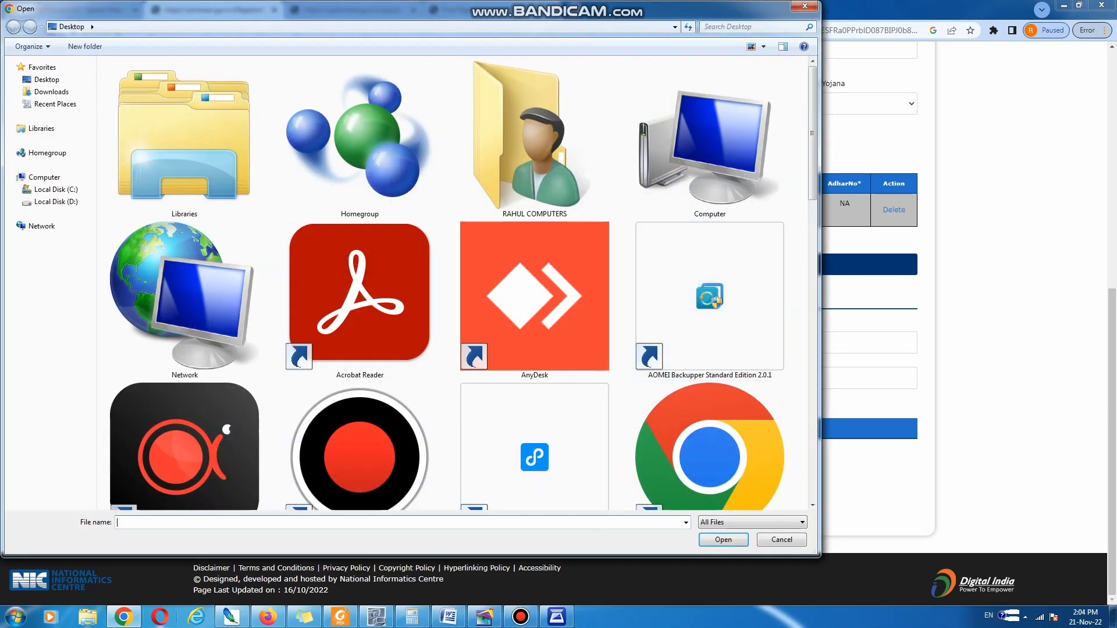
scroll(692, 160, down, 10)
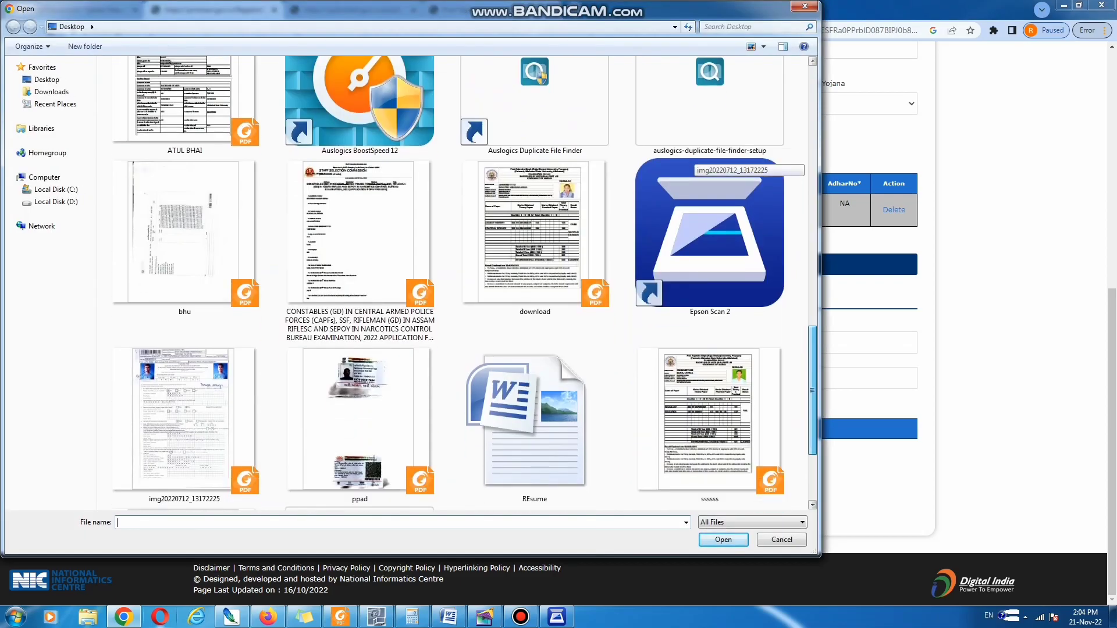
double_click(359, 419)
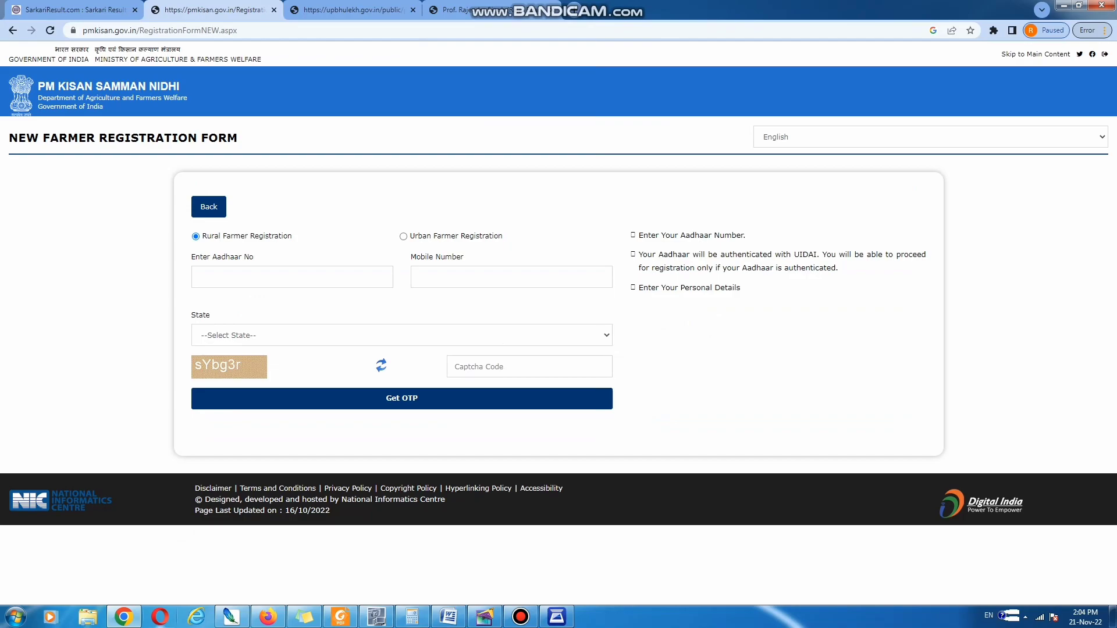
Step: From the home page, search Status of Self Registered Farmer by Aadhaar number and captcha
key(alt+Left)
click(999, 372)
click(559, 245)
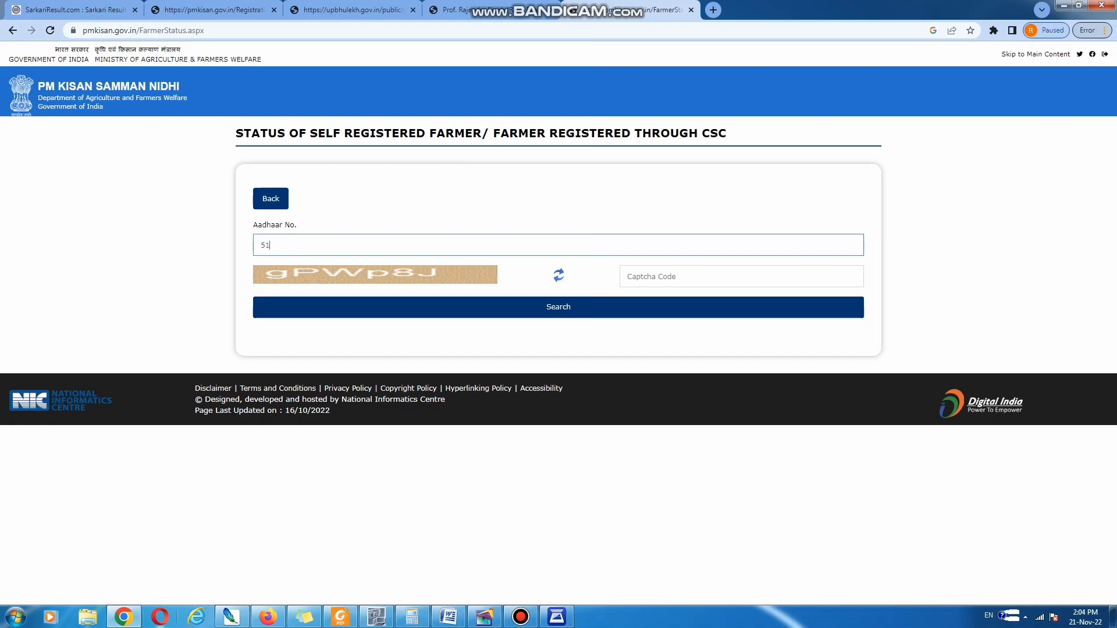
click(651, 277)
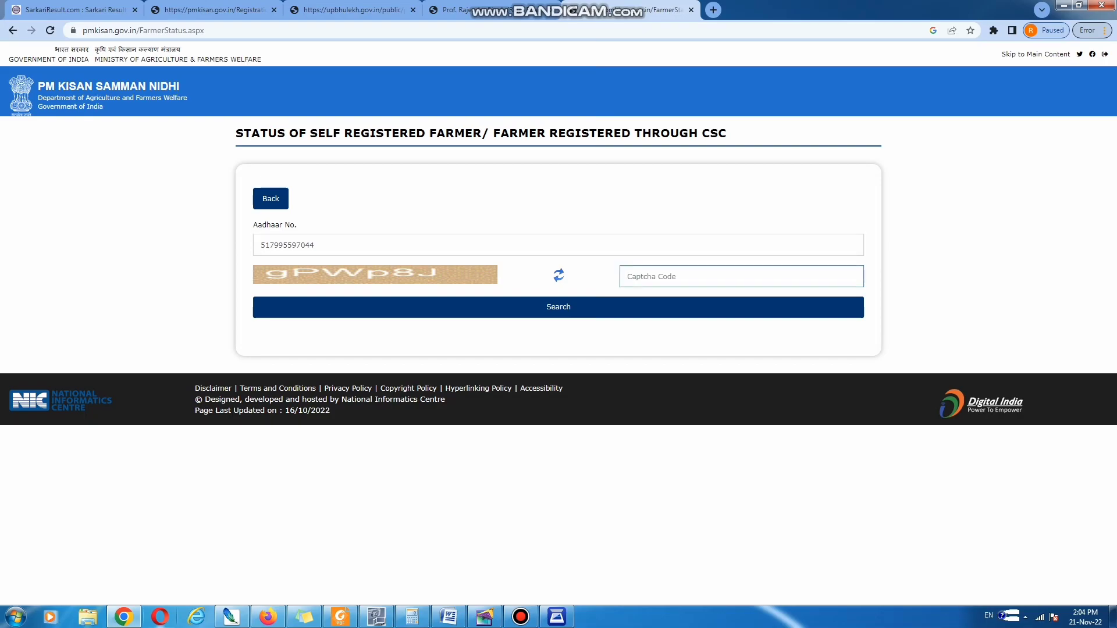
text(gPWp8J)
key(Return)
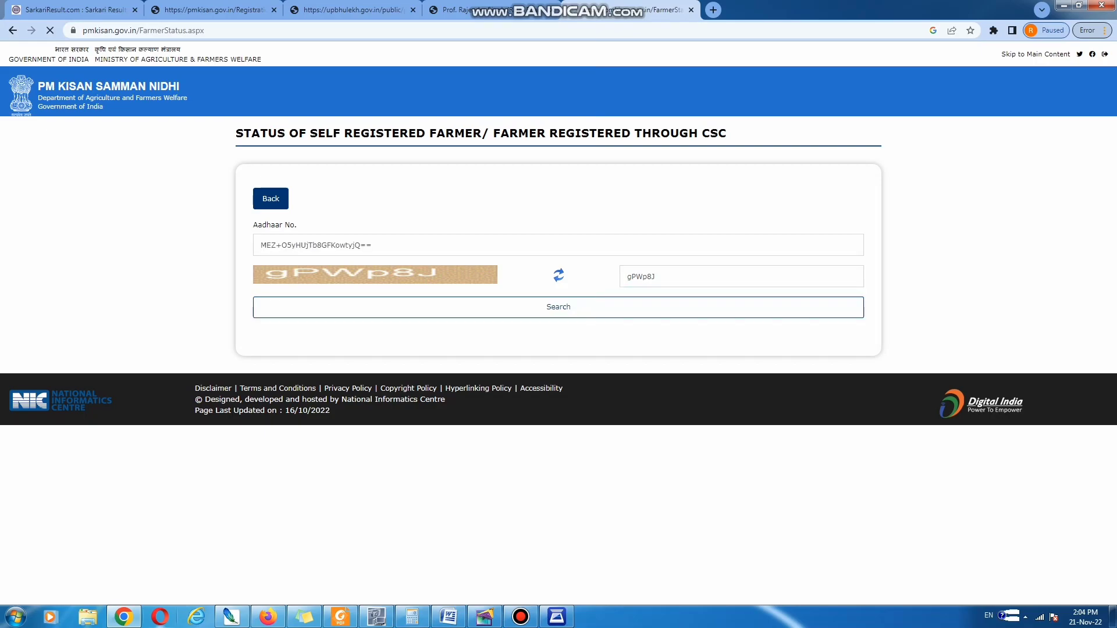
Step: Print the Pending-for-approval status page on the HP LaserJet 1020
scroll(558, 324, down, 1)
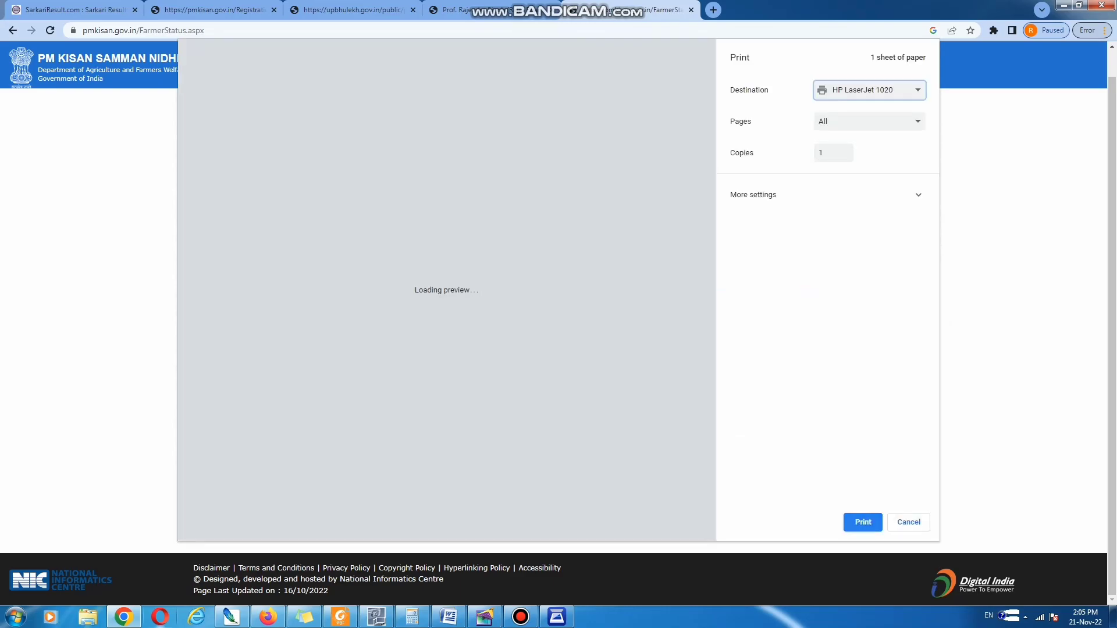
key(Return)
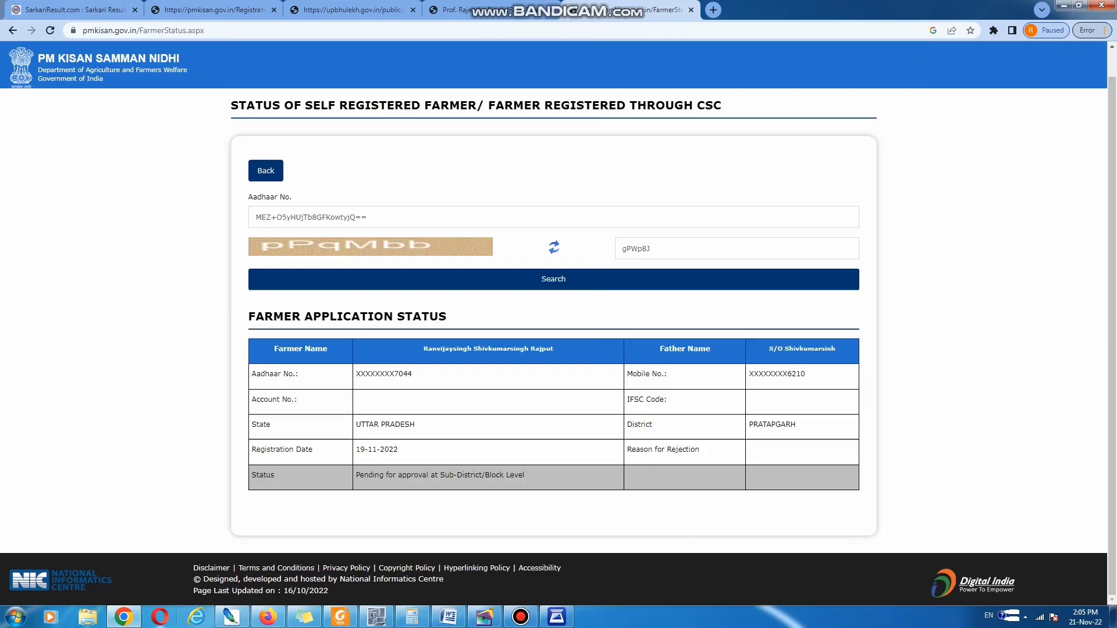